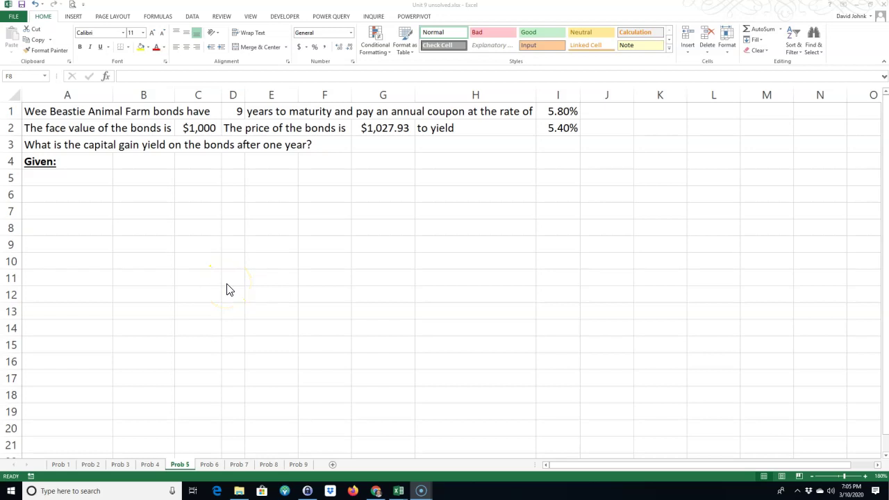
List the labels N, r, PV, PMT, FV and Coupon rate under Given in cells A5 to A10
{"action": "left_click", "coordinate": [55, 176]}
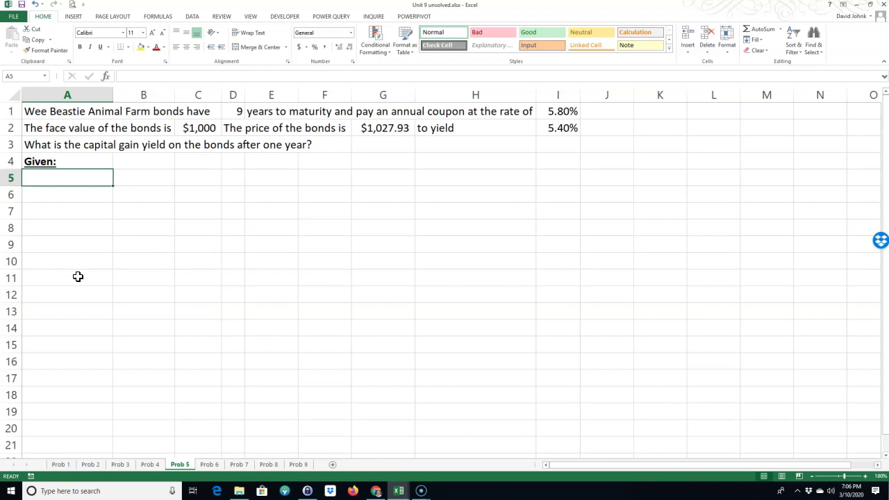
{"action": "type", "text": "N"}
{"action": "key", "text": "Return"}
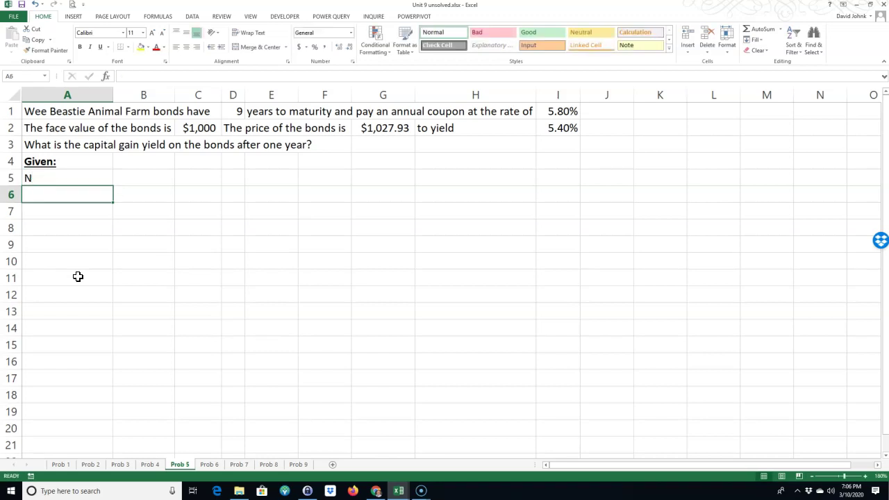
{"action": "type", "text": "r"}
{"action": "key", "text": "Return"}
{"action": "type", "text": "PV"}
{"action": "key", "text": "Return"}
{"action": "type", "text": "PMT"}
{"action": "key", "text": "Return"}
{"action": "type", "text": "FV"}
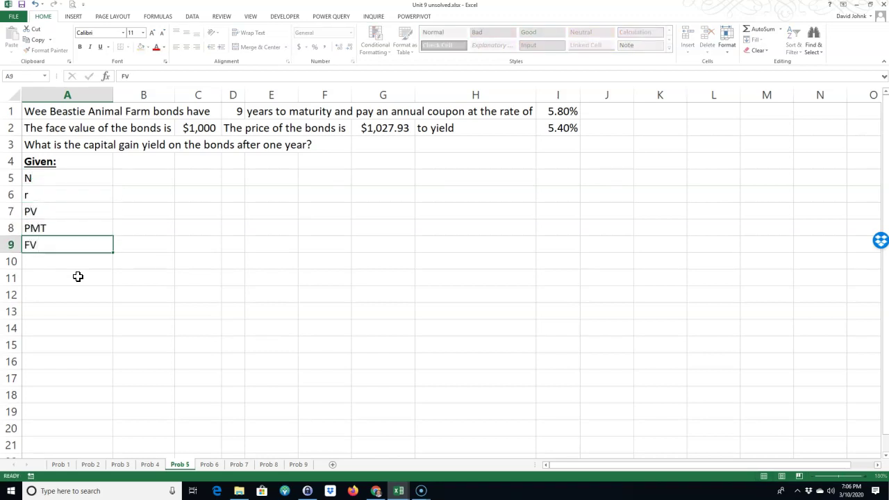
{"action": "key", "text": "Return"}
{"action": "type", "text": "Coupon rate"}
Link N in B5 to the years to maturity in D1 and r in B6 to the yield in I2
{"action": "key", "text": "Up"}
{"action": "key", "text": "Up"}
{"action": "key", "text": "Up"}
{"action": "key", "text": "Up"}
{"action": "key", "text": "Up"}
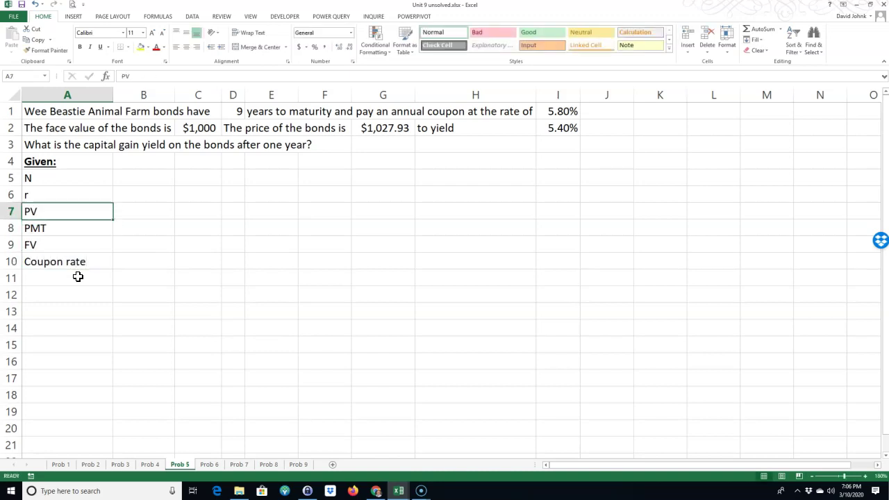
{"action": "key", "text": "Right"}
{"action": "type", "text": "="}
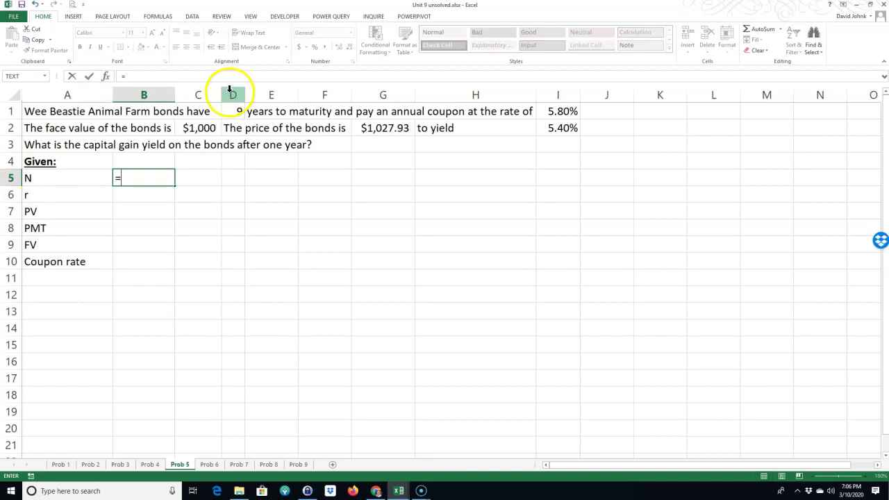
{"action": "left_click", "coordinate": [233, 110]}
{"action": "key", "text": "Return"}
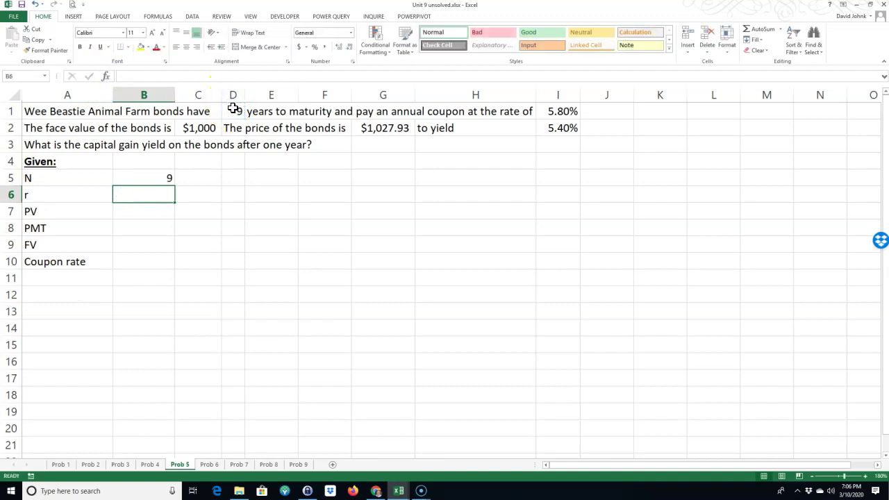
{"action": "type", "text": "="}
{"action": "left_click", "coordinate": [556, 128]}
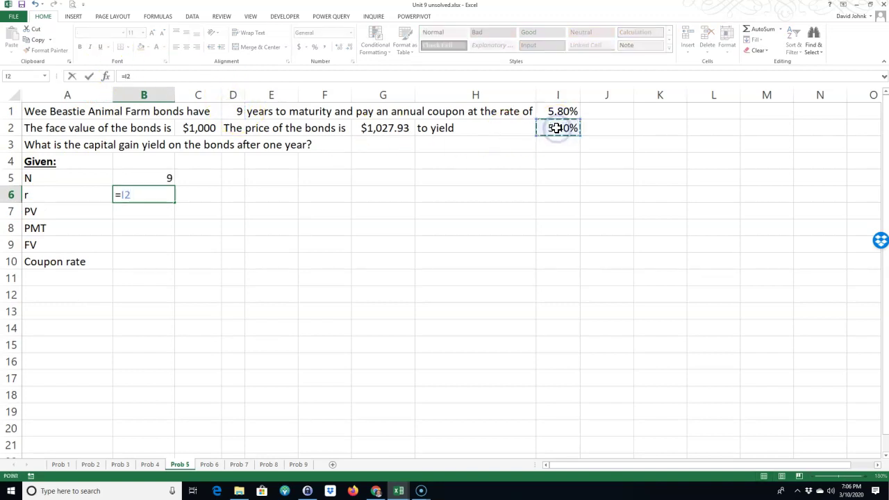
{"action": "key", "text": "Return"}
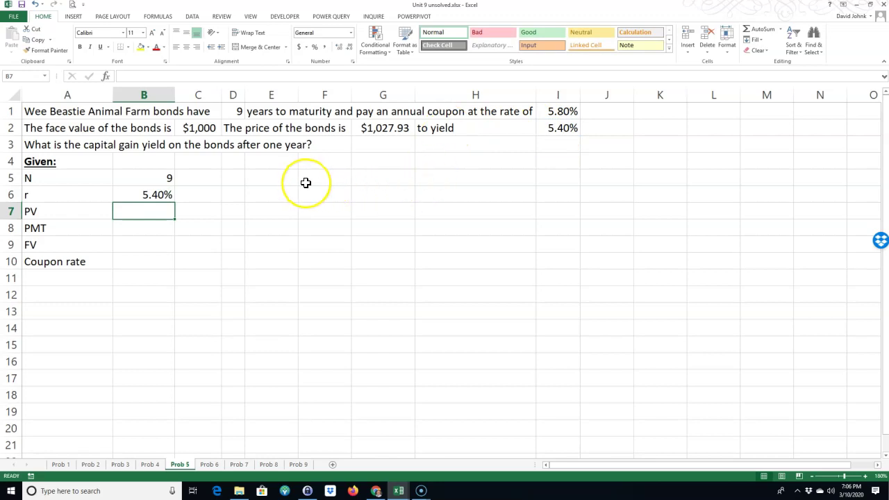
Set PV in B7 to the negative of the bond price in G2 and enter ? for PMT in B8
{"action": "type", "text": "-"}
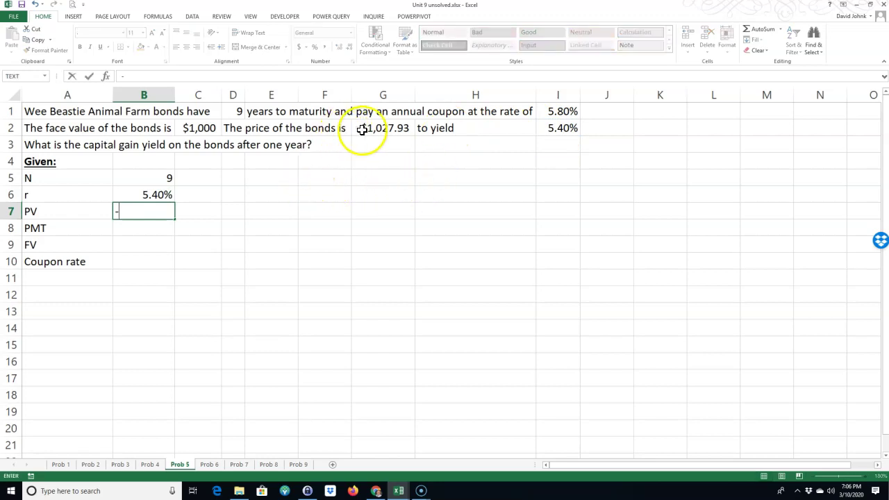
{"action": "left_click", "coordinate": [363, 129]}
{"action": "key", "text": "Return"}
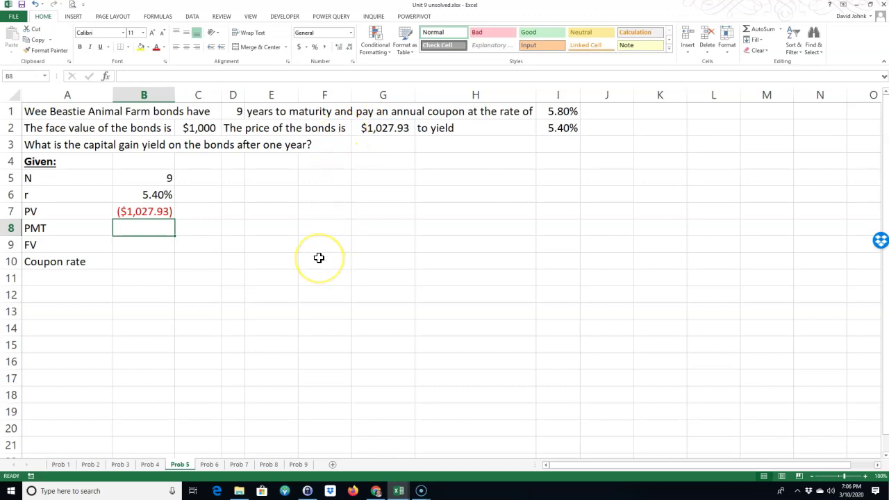
{"action": "type", "text": "?"}
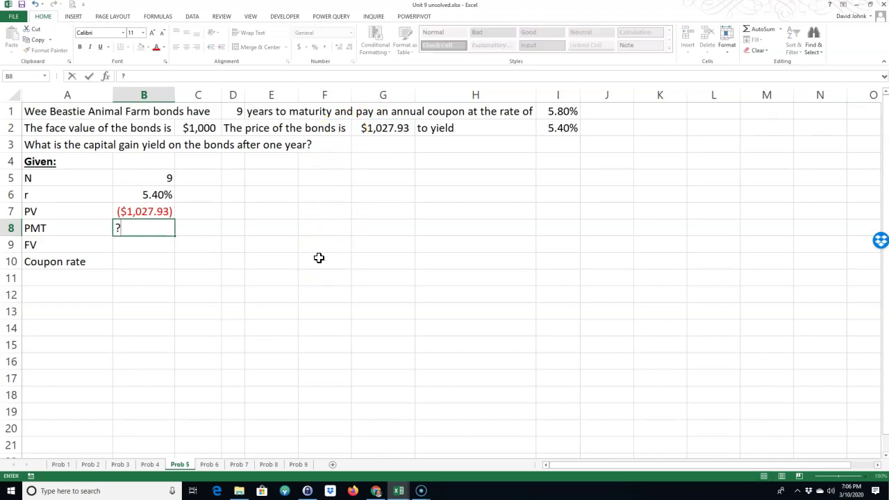
{"action": "key", "text": "Return"}
Link FV in B9 to the face value in C2 and the coupon rate in B10 to the rate in I1
{"action": "type", "text": "="}
{"action": "left_click", "coordinate": [200, 128]}
{"action": "key", "text": "Return"}
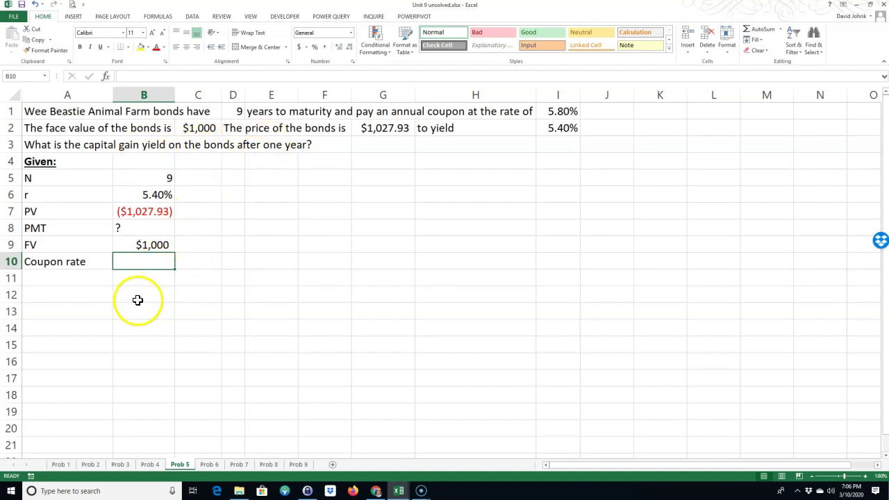
{"action": "type", "text": "="}
{"action": "left_click", "coordinate": [555, 111]}
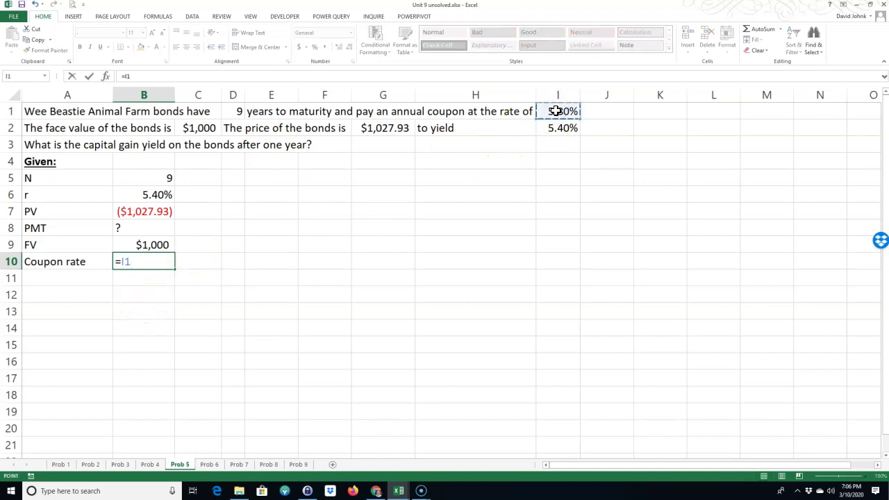
{"action": "key", "text": "Return"}
Annotate the N value with "years" in C5 and the r value with "yield to maturity" in C6
{"action": "left_click", "coordinate": [199, 175]}
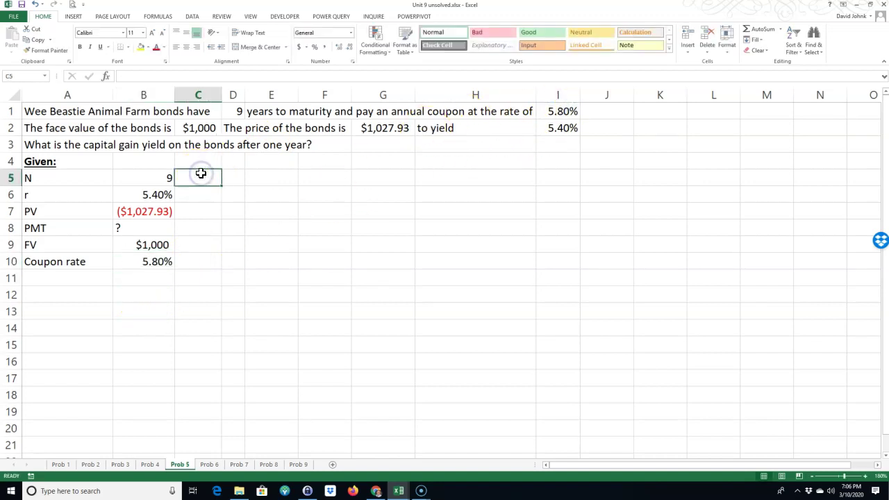
{"action": "type", "text": "year"}
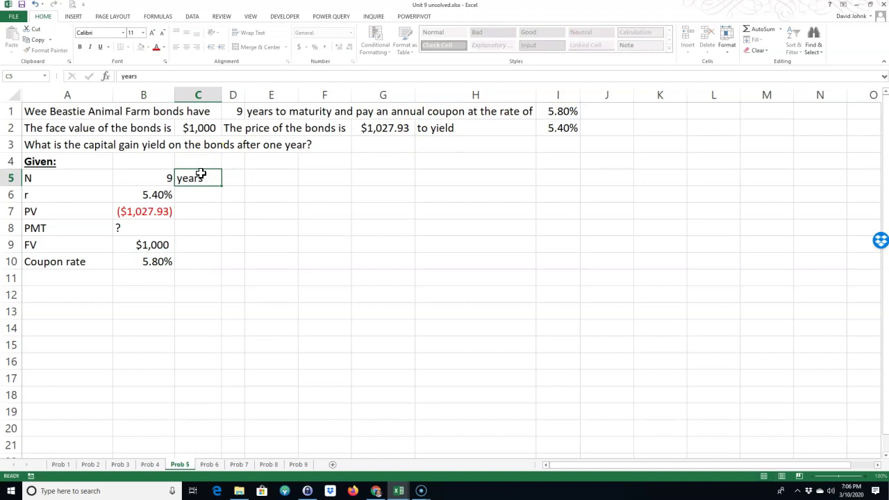
{"action": "type", "text": "s"}
{"action": "key", "text": "Return"}
{"action": "type", "text": "y"}
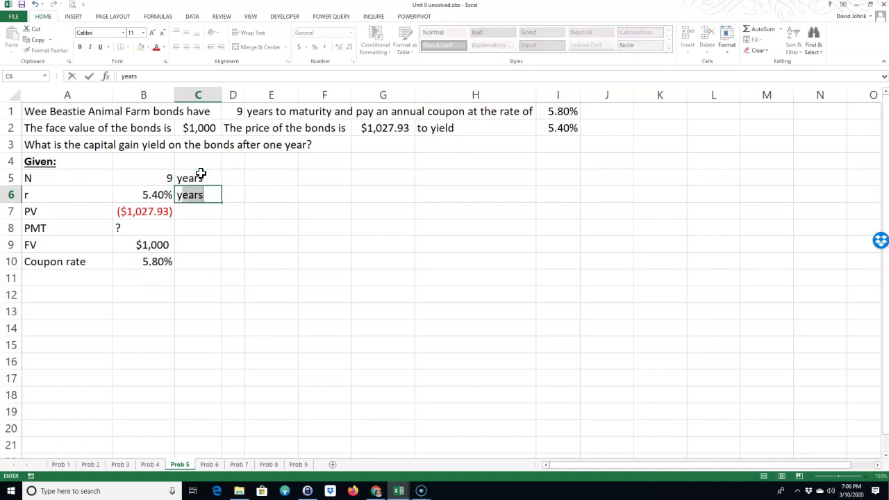
{"action": "type", "text": "ield to maturity"}
{"action": "key", "text": "Return"}
Annotate the PV value with "price" in C7 and the FV value with "face value" in C9
{"action": "type", "text": "price"}
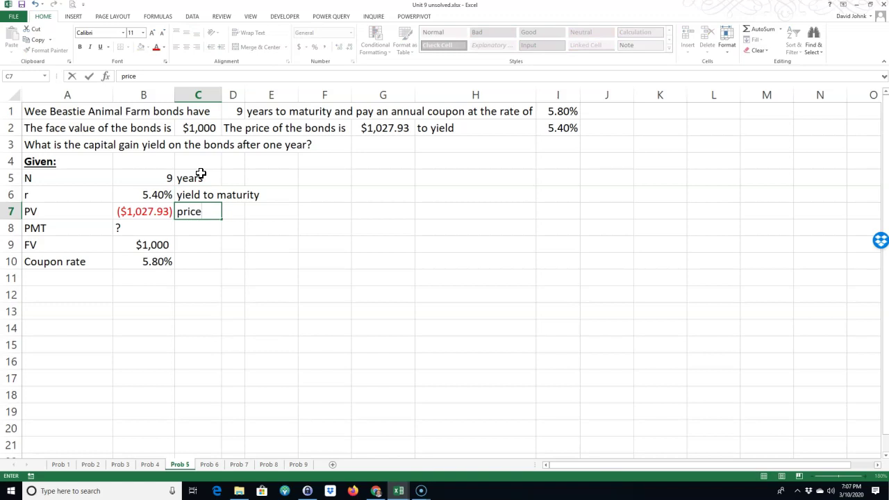
{"action": "key", "text": "Return"}
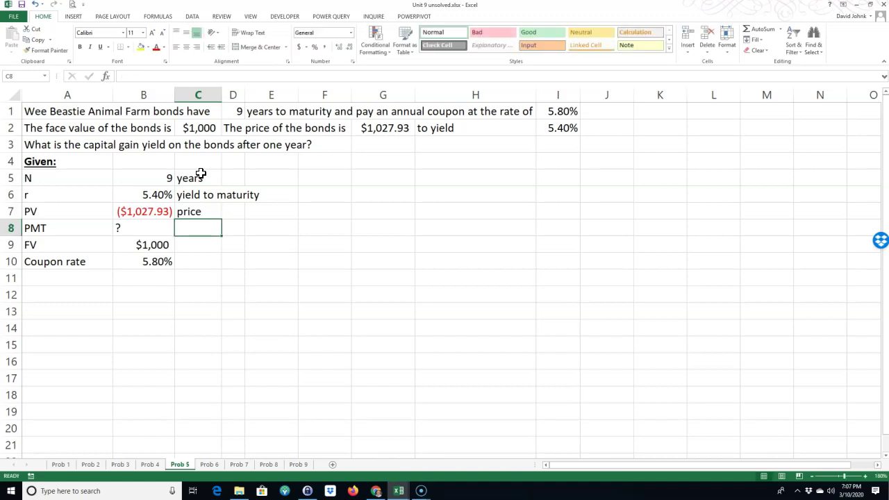
{"action": "key", "text": "Return"}
{"action": "type", "text": "face"}
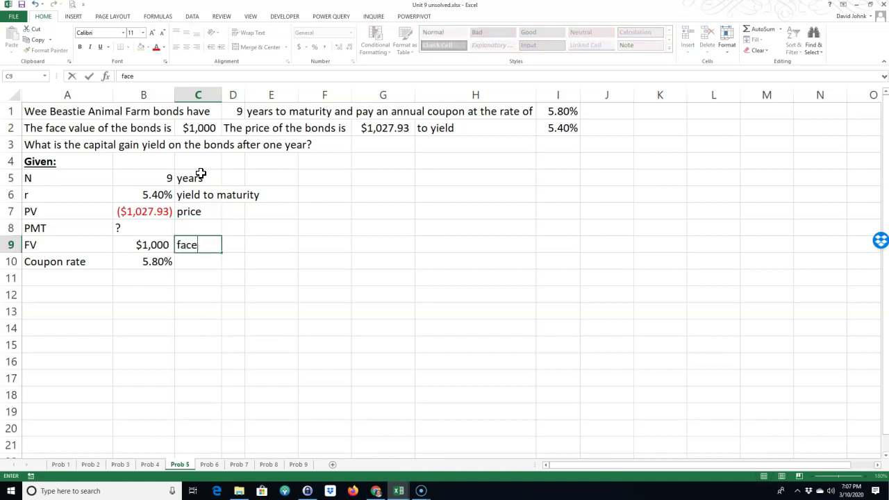
{"action": "type", "text": " value"}
{"action": "key", "text": "Return"}
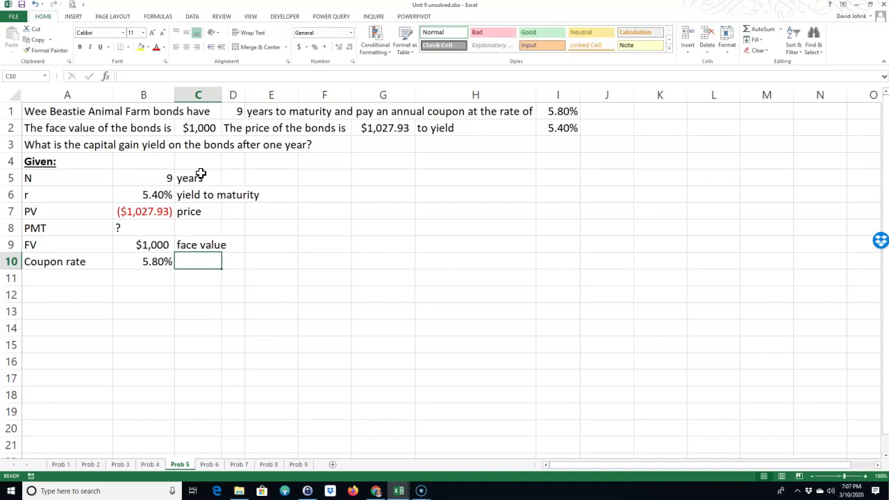
Add the heading "Find:" in A11 and make it bold and underlined
{"action": "left_click", "coordinate": [61, 278]}
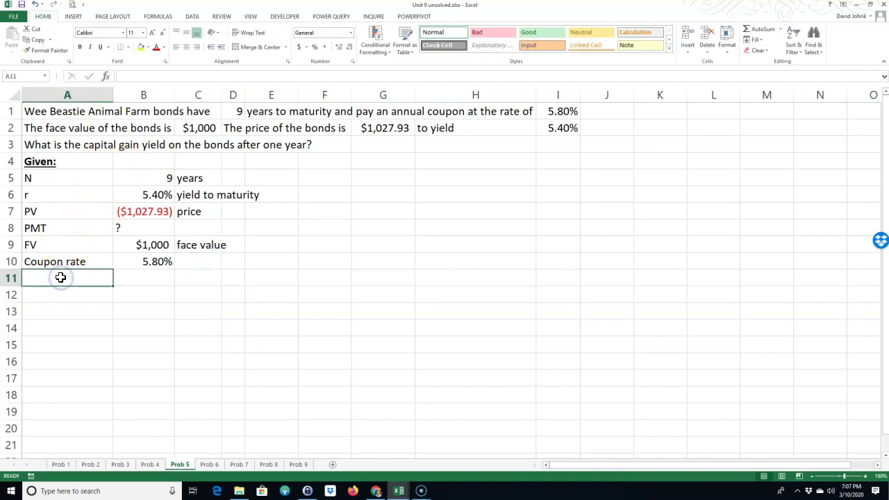
{"action": "type", "text": "Find:"}
{"action": "key", "text": "Return"}
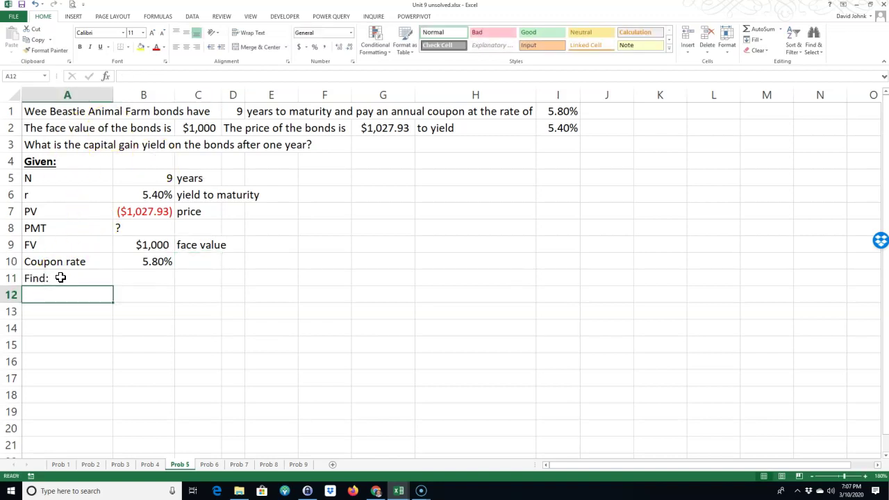
{"action": "left_click", "coordinate": [50, 278]}
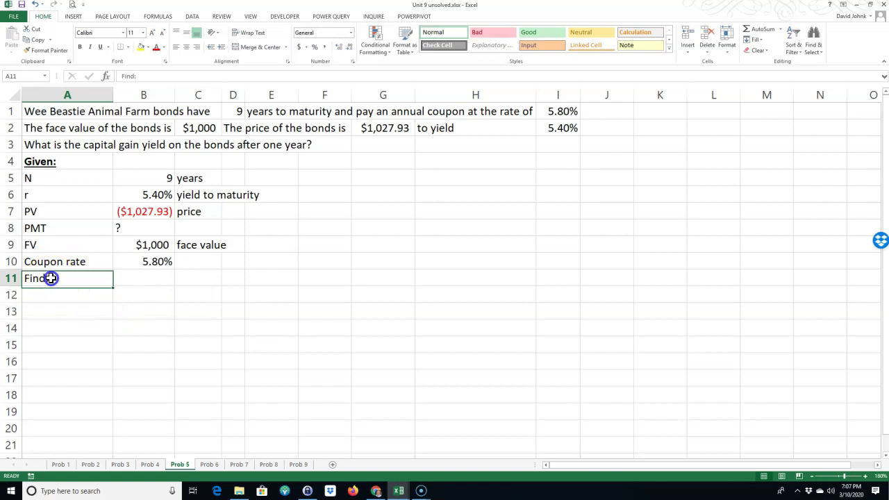
{"action": "left_click", "coordinate": [82, 50]}
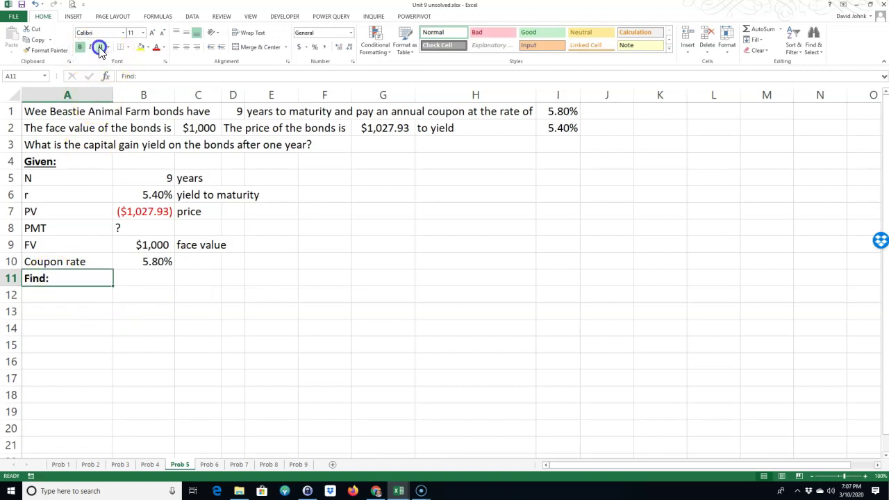
{"action": "left_click", "coordinate": [101, 47]}
Copy the capital gain yield question from A3 into A12 below the Find heading
{"action": "left_click", "coordinate": [27, 146]}
{"action": "right_click", "coordinate": [28, 144]}
{"action": "left_click", "coordinate": [52, 159]}
{"action": "left_click", "coordinate": [40, 291]}
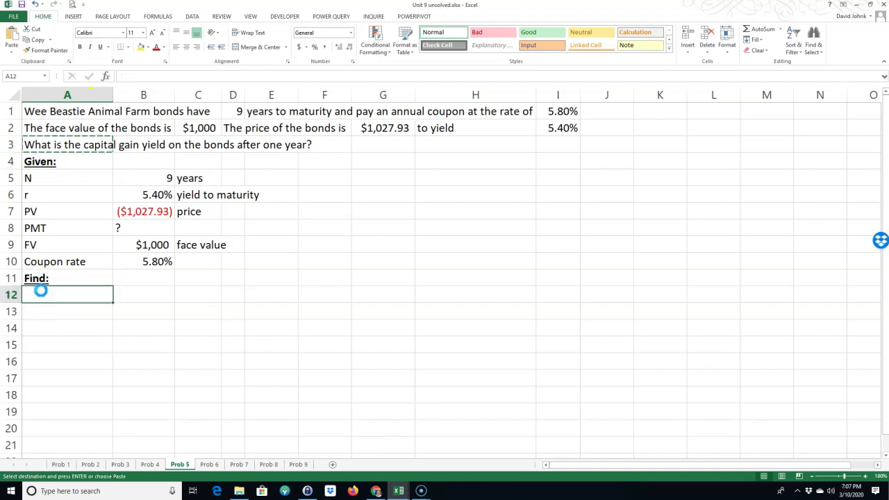
{"action": "key", "text": "ctrl+v"}
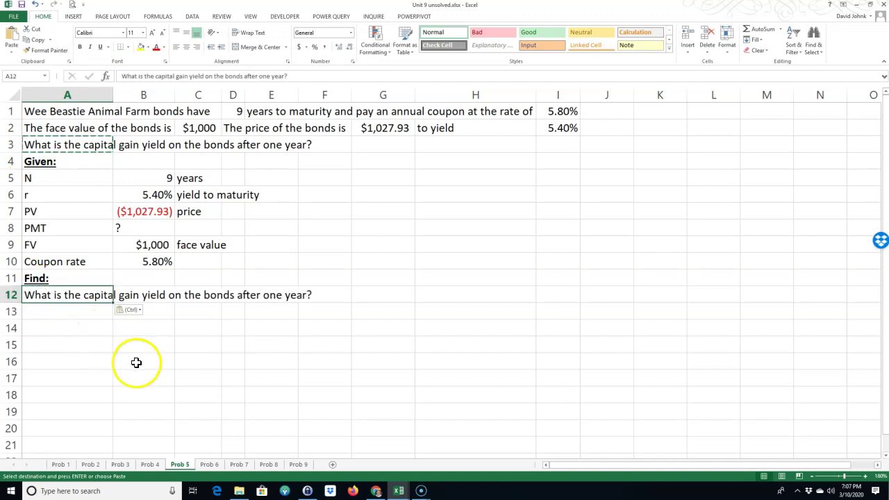
Add the heading "Solution:" in A13 and make it bold and underlined
{"action": "left_click", "coordinate": [57, 312]}
{"action": "type", "text": "So"}
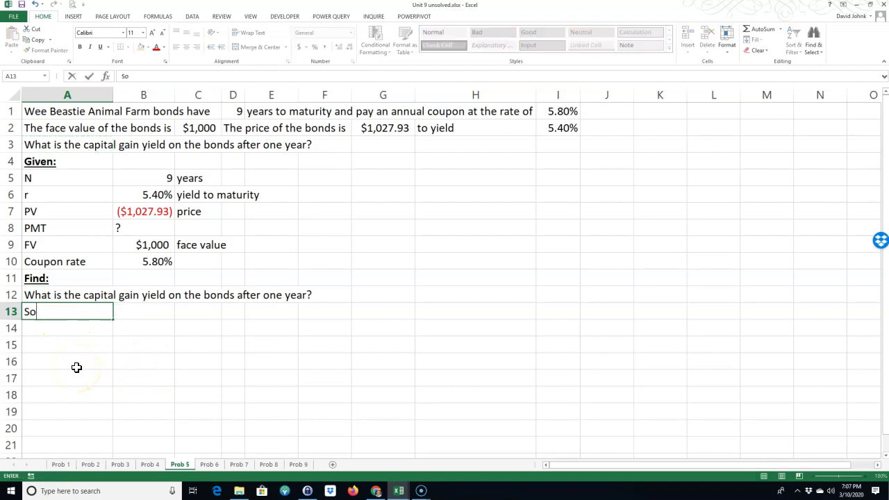
{"action": "type", "text": "lution:"}
{"action": "key", "text": "Return"}
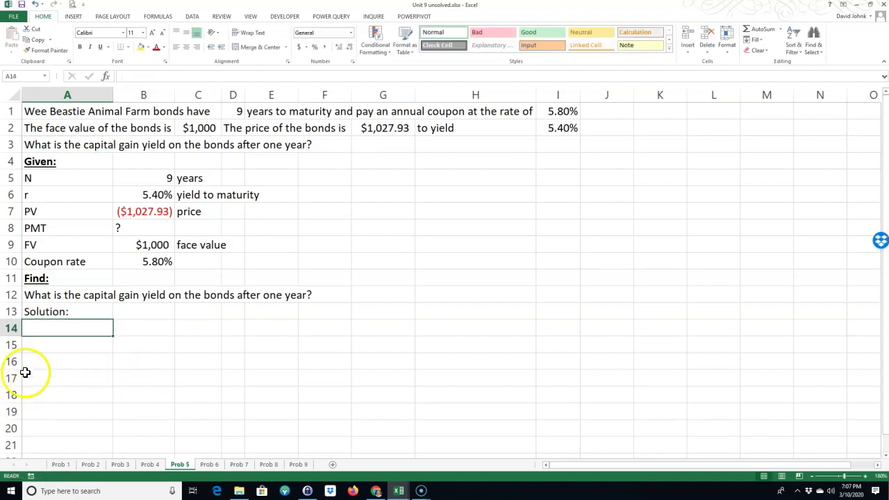
{"action": "left_click", "coordinate": [53, 312]}
{"action": "left_click", "coordinate": [79, 46]}
{"action": "left_click", "coordinate": [100, 47]}
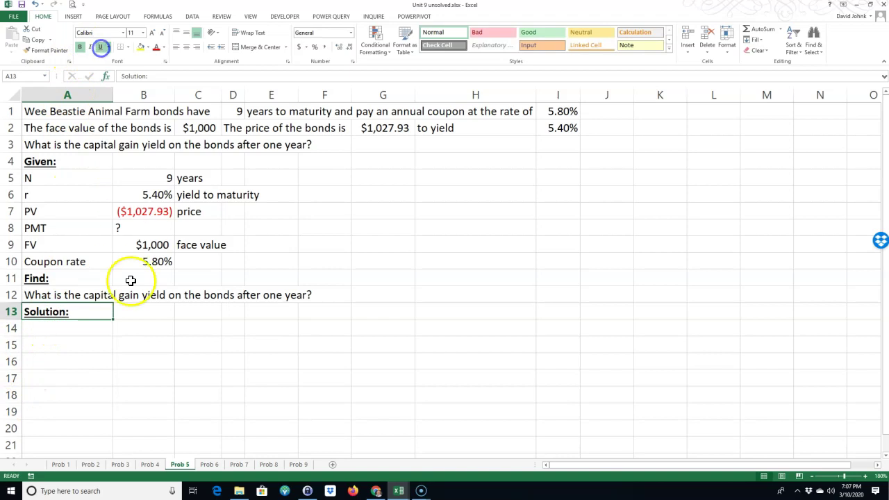
Enter the label P8 in A14 under Solution and format its 8 as a subscript
{"action": "left_click", "coordinate": [59, 334]}
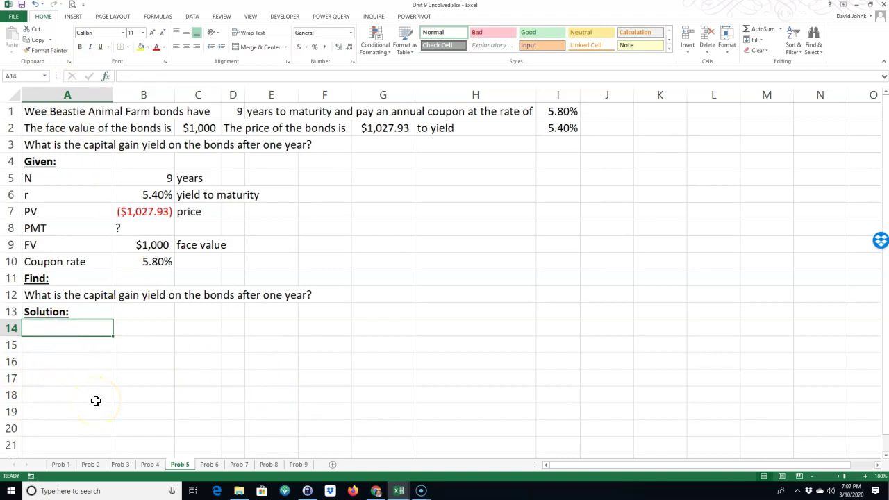
{"action": "type", "text": "P"}
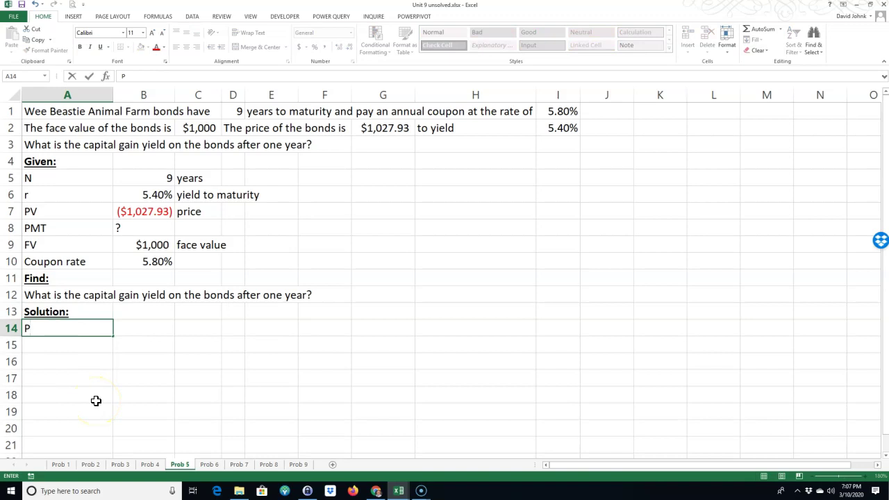
{"action": "type", "text": "8"}
{"action": "key", "text": "ctrl+Return"}
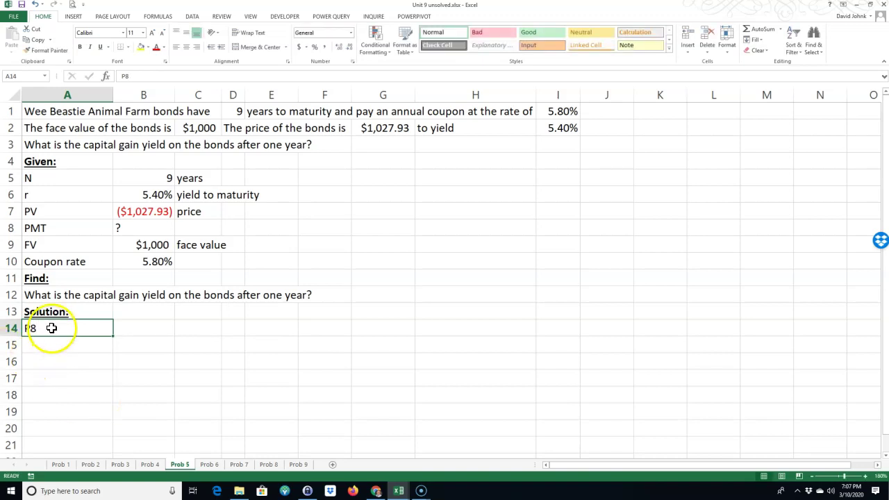
{"action": "double_click", "coordinate": [53, 329]}
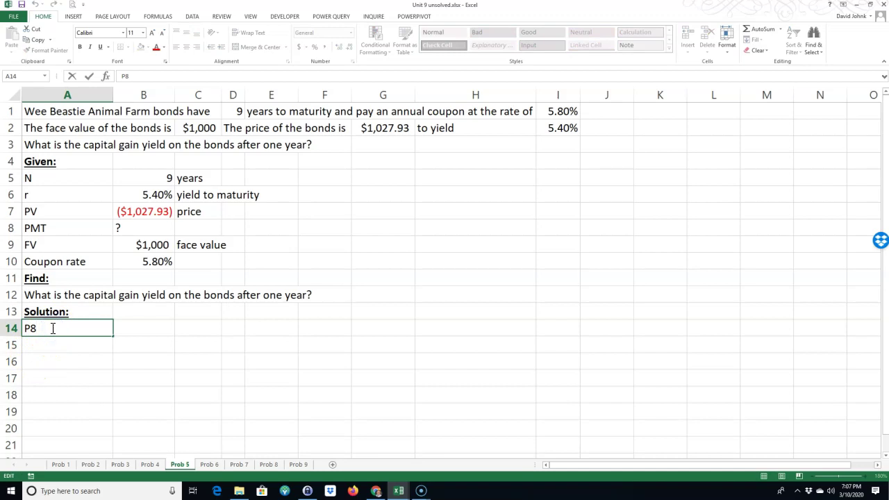
{"action": "key", "text": "shift+Left"}
{"action": "key", "text": "ctrl+1"}
{"action": "key", "text": "alt+b"}
{"action": "key", "text": "Return"}
{"action": "left_click", "coordinate": [105, 358]}
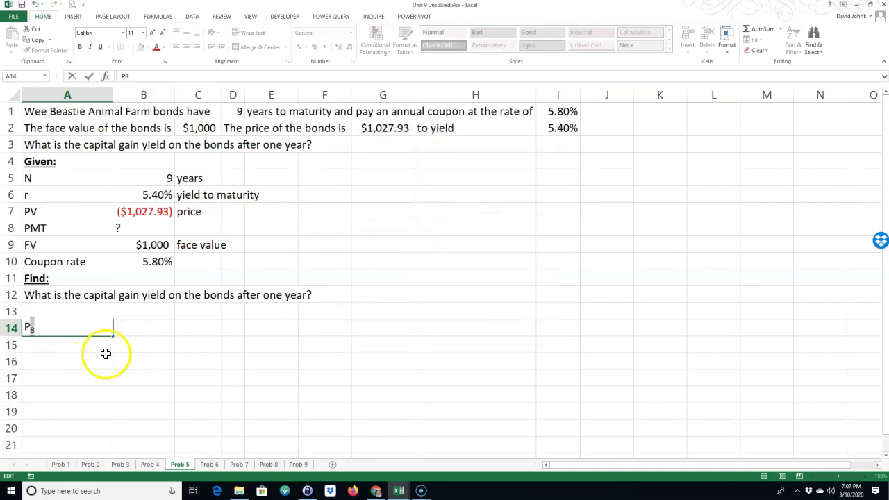
{"action": "left_click", "coordinate": [139, 331]}
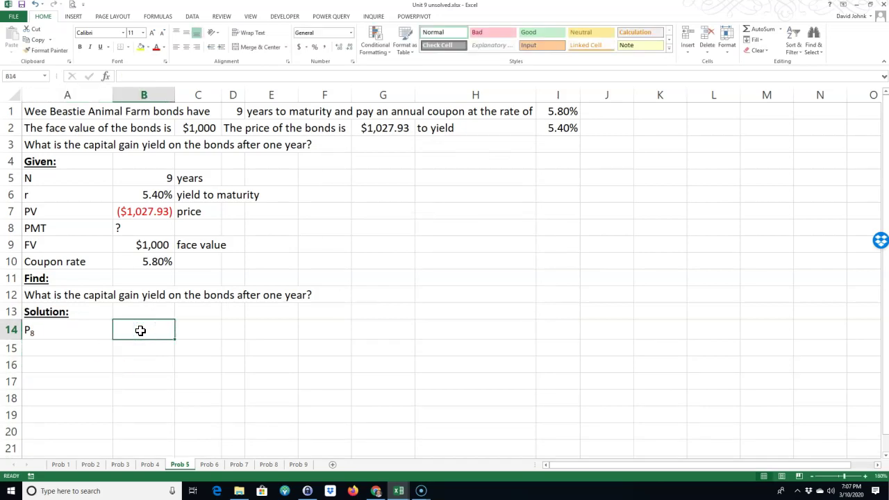
Calculate the P8 price in B14 with the formula =PV(B6,B5-1,B9*B10,B9)
{"action": "type", "text": "="}
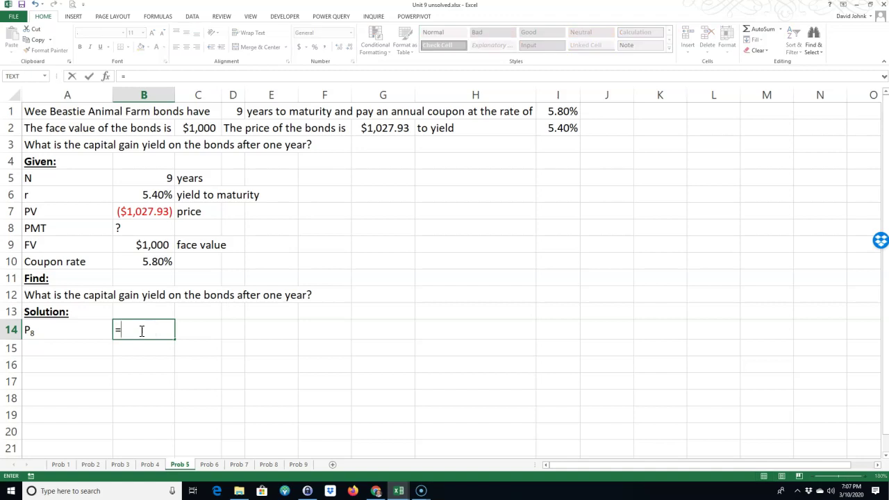
{"action": "type", "text": "PV("}
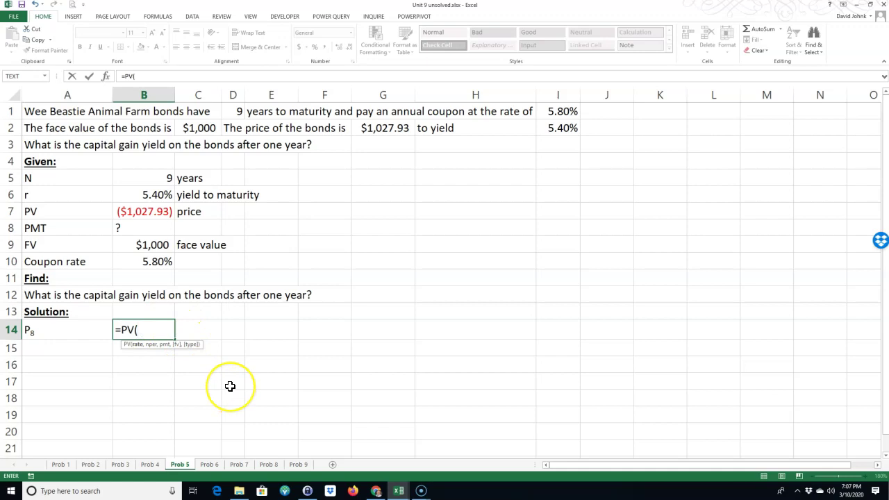
{"action": "left_click", "coordinate": [159, 197]}
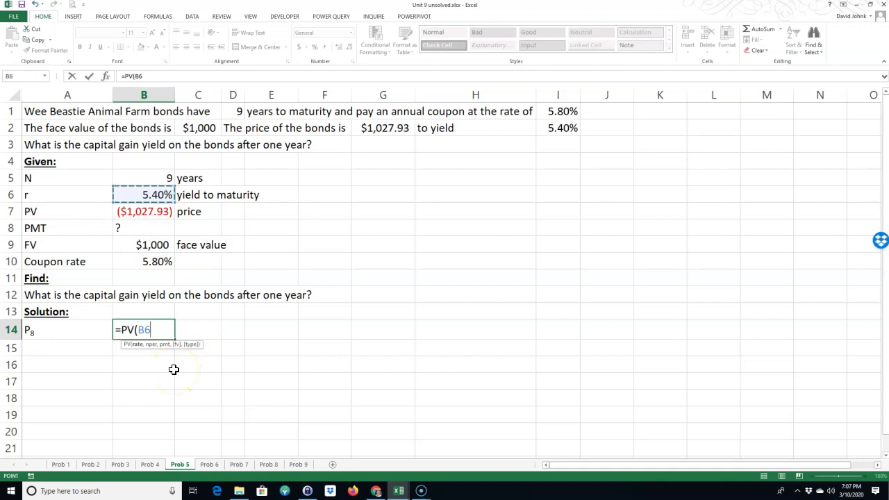
{"action": "type", "text": ","}
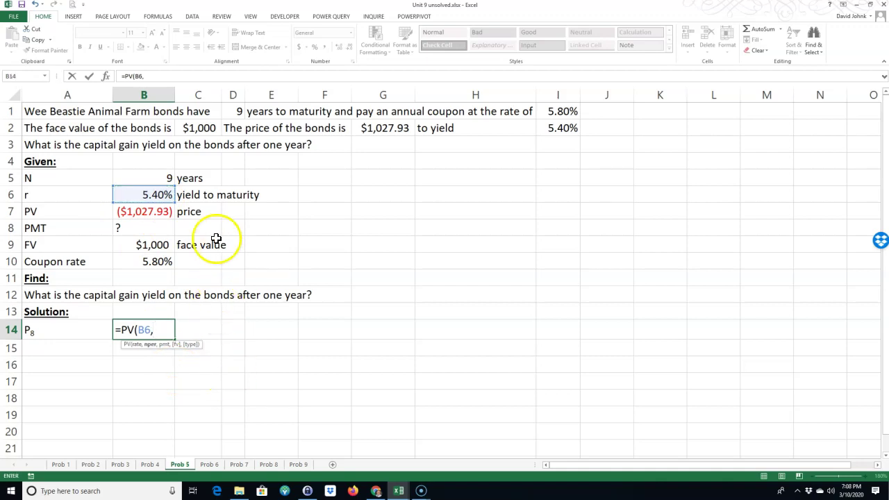
{"action": "left_click", "coordinate": [157, 180]}
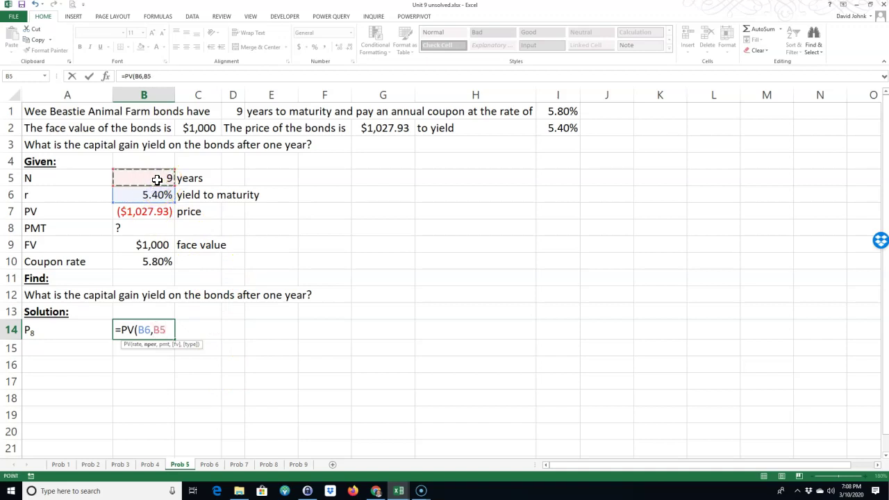
{"action": "type", "text": "-1,="}
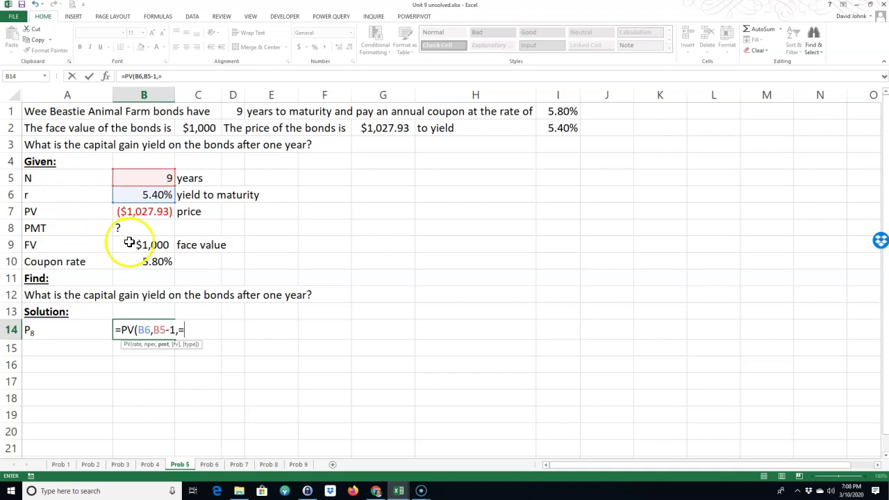
{"action": "left_click", "coordinate": [141, 244]}
{"action": "type", "text": "*"}
{"action": "left_click", "coordinate": [146, 261]}
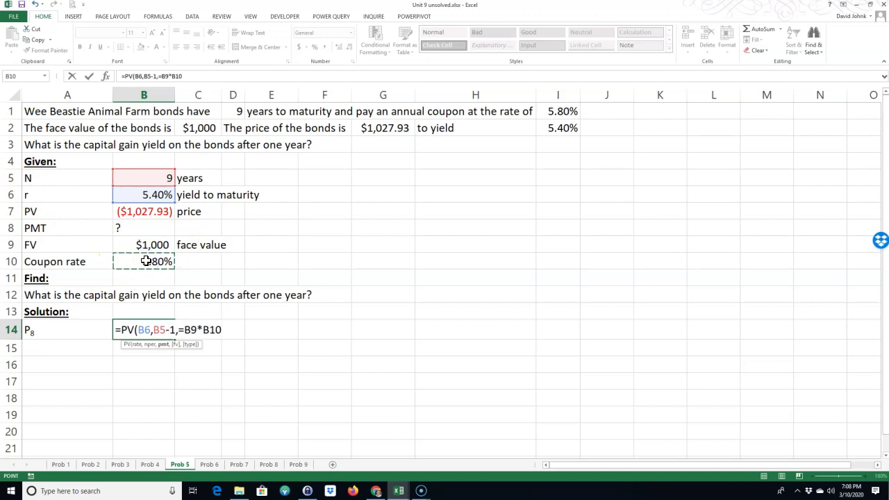
{"action": "left_click", "coordinate": [183, 329]}
{"action": "key", "text": "BackSpace"}
{"action": "left_click", "coordinate": [218, 335]}
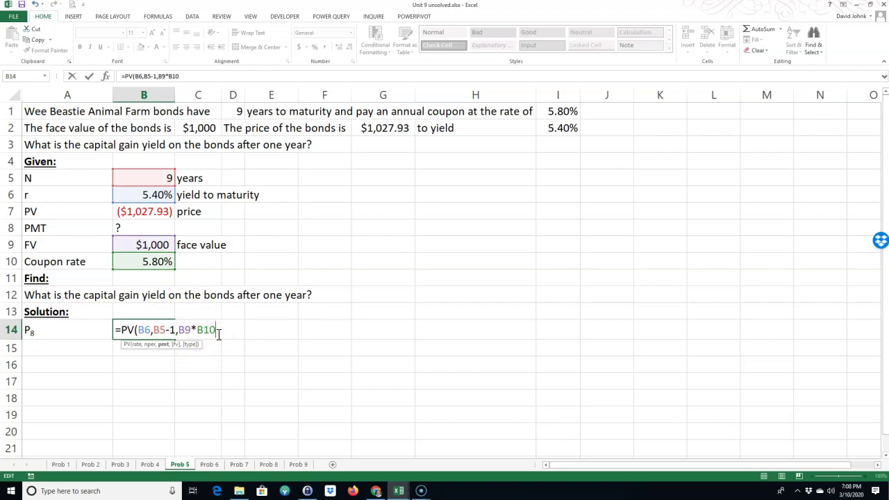
{"action": "type", "text": ","}
{"action": "left_click", "coordinate": [159, 244]}
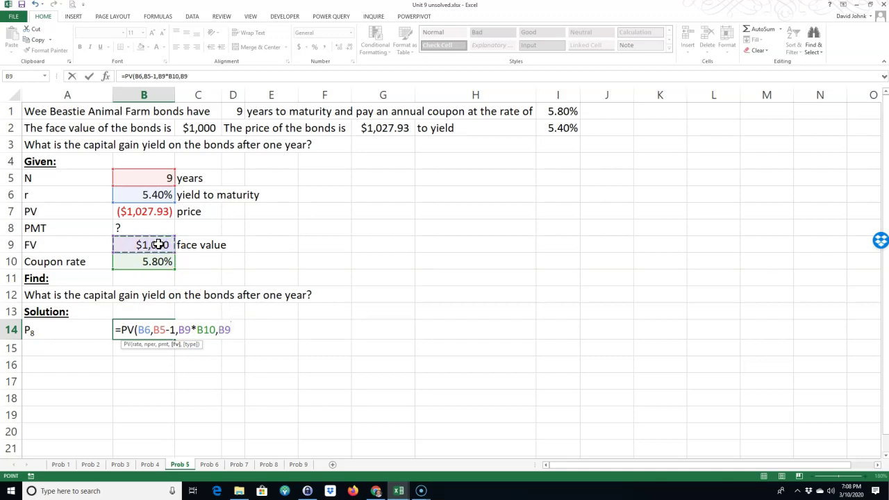
{"action": "key", "text": "Return"}
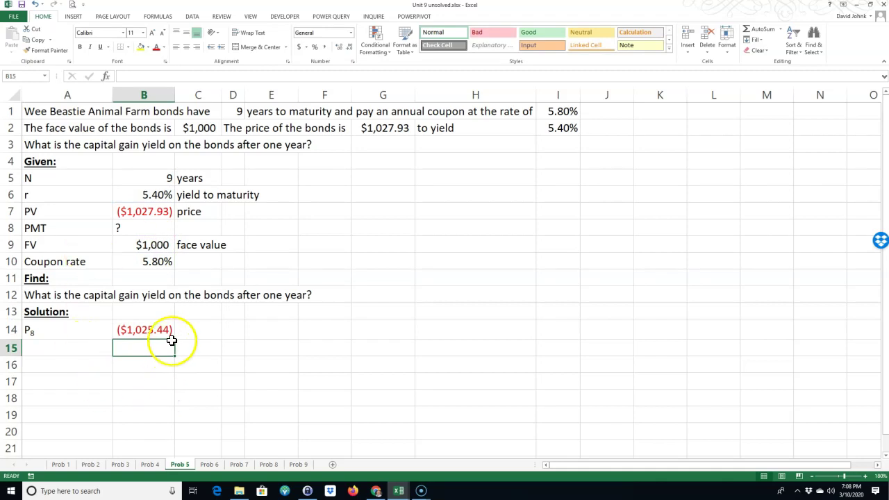
Show the B14 formula as text in C14 using the FORMULATEXT function
{"action": "left_click", "coordinate": [194, 331]}
{"action": "type", "text": "=form"}
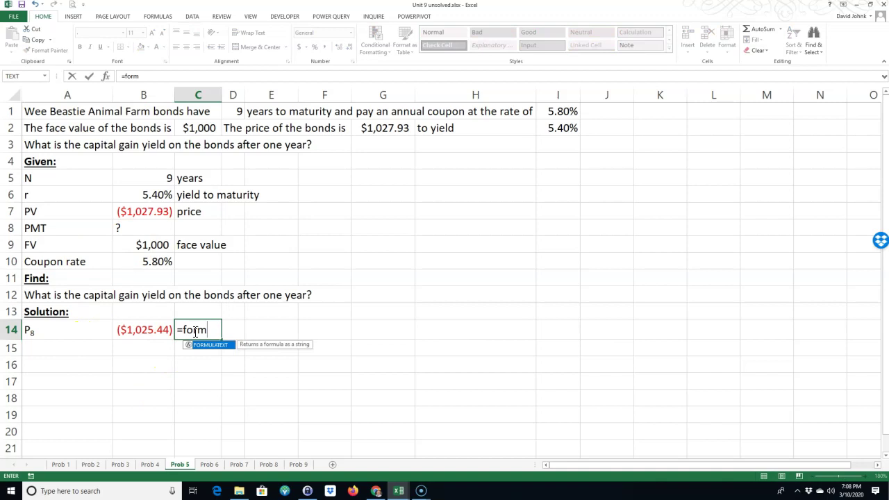
{"action": "double_click", "coordinate": [219, 344]}
{"action": "left_click", "coordinate": [148, 331]}
{"action": "key", "text": "Return"}
{"action": "left_click", "coordinate": [76, 346]}
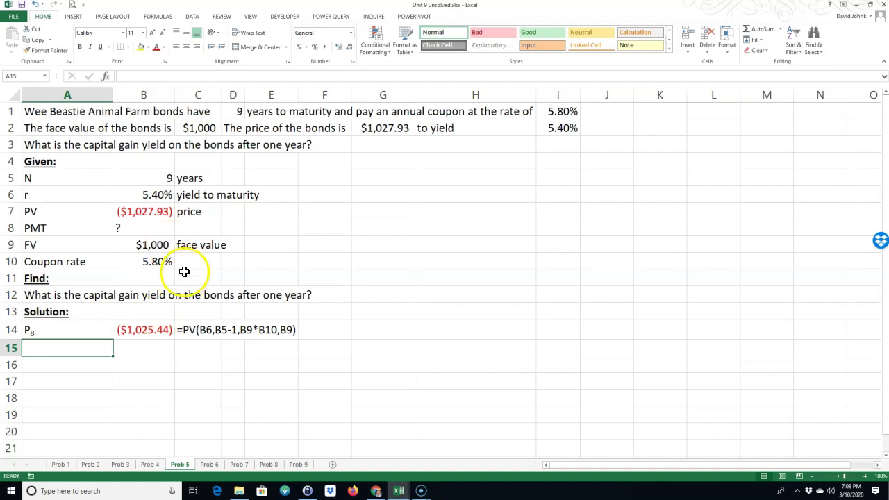
{"action": "left_click", "coordinate": [260, 261]}
{"action": "type", "text": "c"}
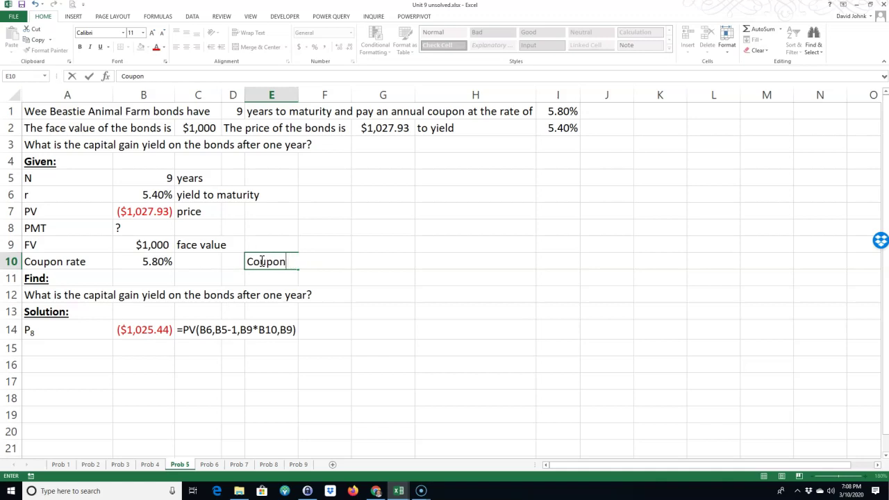
Replace the question mark for PMT in B8 with the formula =B9*B10, multiplying face value by coupon rate
{"action": "left_click", "coordinate": [139, 223]}
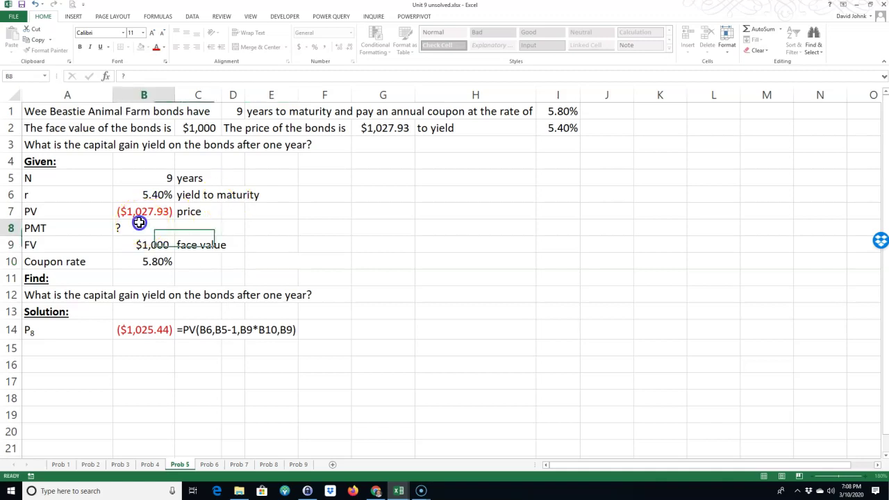
{"action": "type", "text": "="}
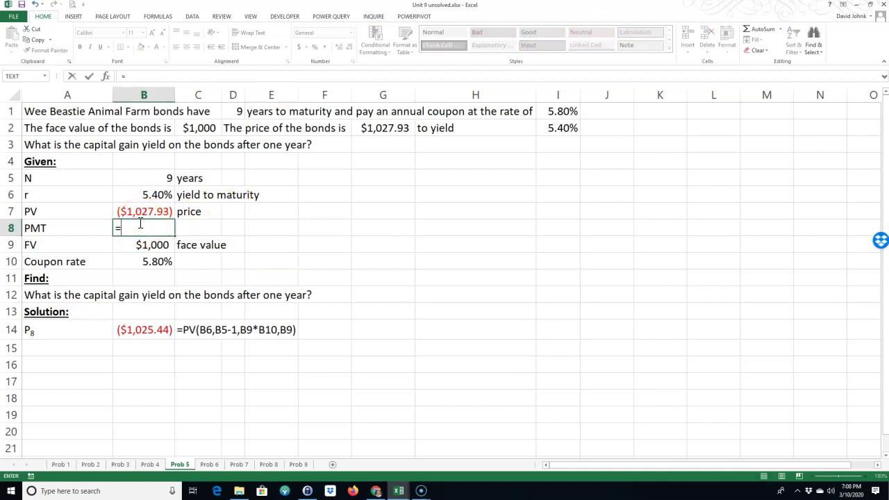
{"action": "left_click", "coordinate": [150, 243]}
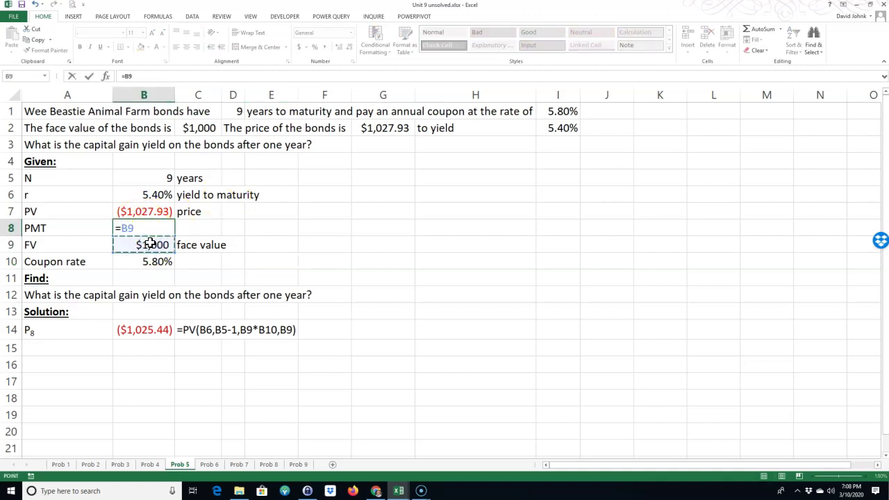
{"action": "type", "text": "*"}
{"action": "left_click", "coordinate": [154, 257]}
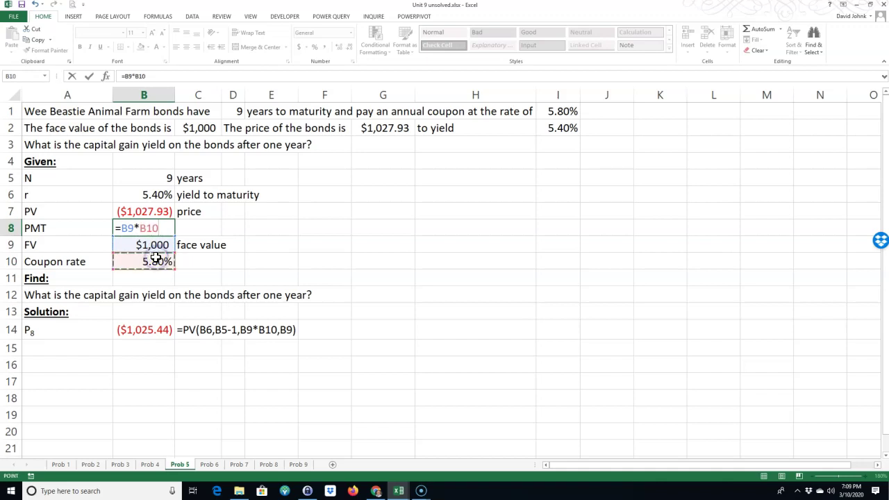
{"action": "key", "text": "Return"}
{"action": "left_click", "coordinate": [155, 225]}
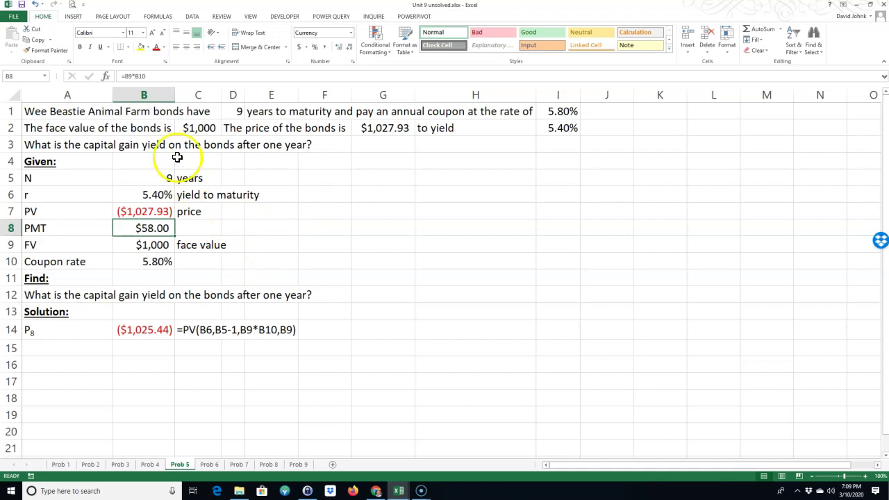
{"action": "left_click", "coordinate": [191, 129]}
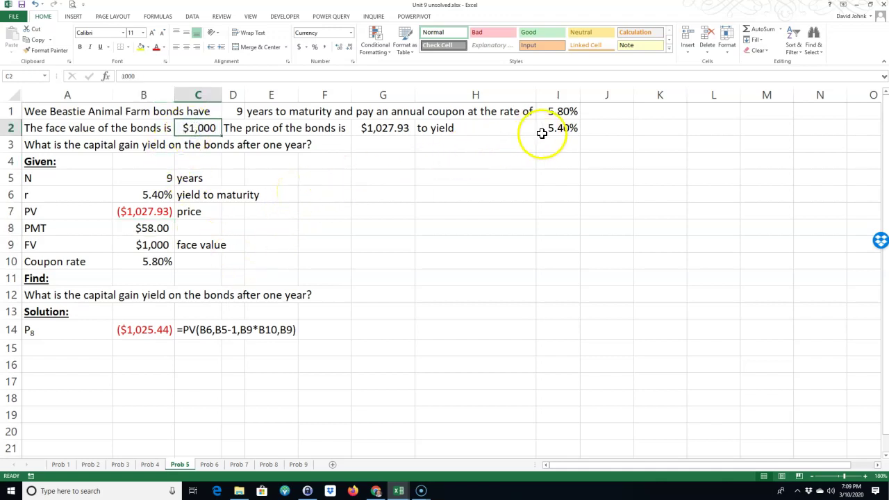
{"action": "left_click", "coordinate": [564, 128]}
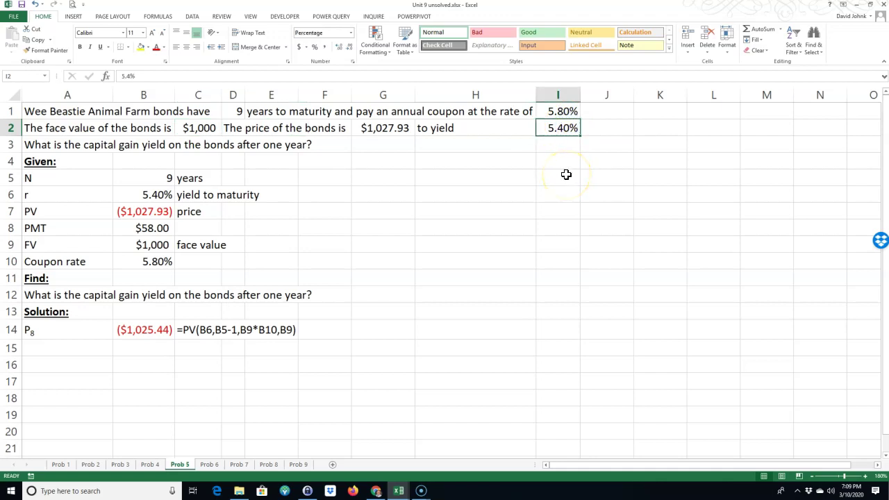
{"action": "left_click", "coordinate": [153, 329]}
Repeat the capital gain yield question in A15 by linking the cell to A12
{"action": "left_click", "coordinate": [54, 349]}
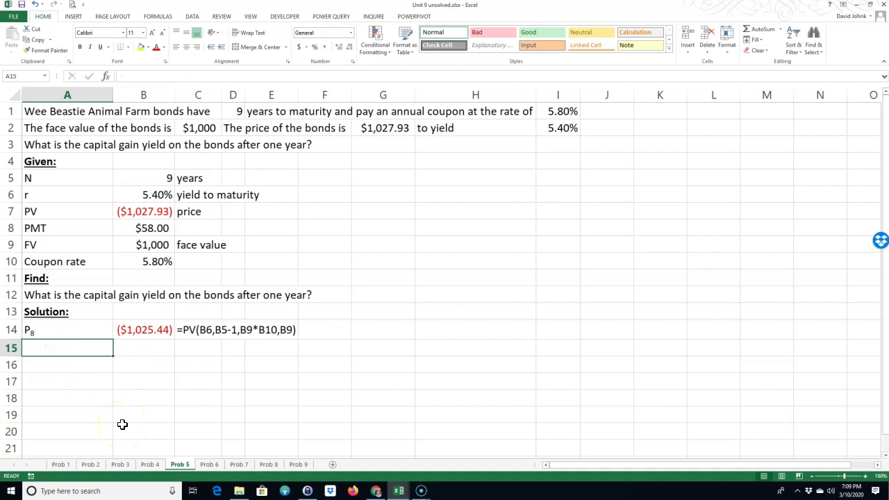
{"action": "type", "text": "="}
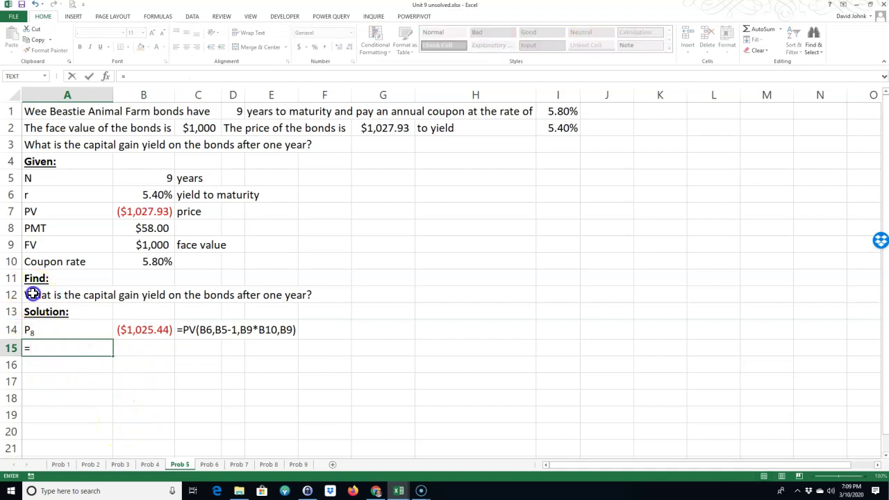
{"action": "left_click", "coordinate": [33, 294]}
{"action": "key", "text": "Return"}
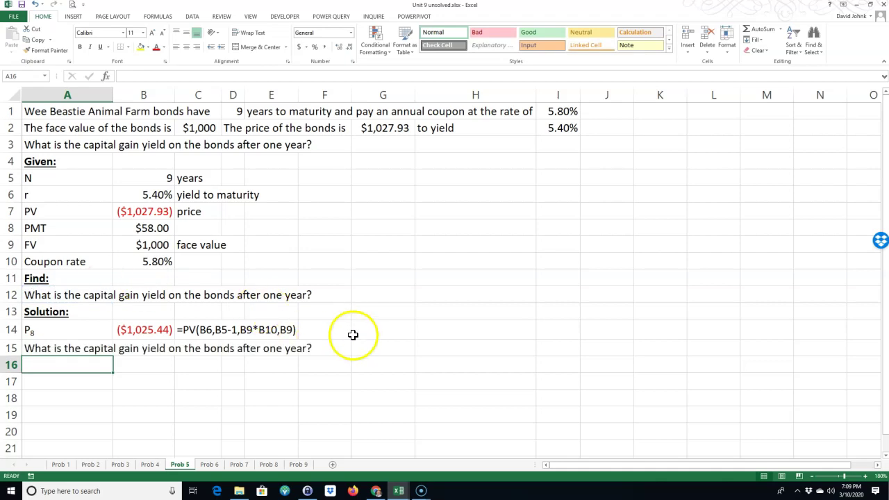
Calculate the capital gain yield in G15 with the formula =B14/B7-1
{"action": "left_click", "coordinate": [367, 348]}
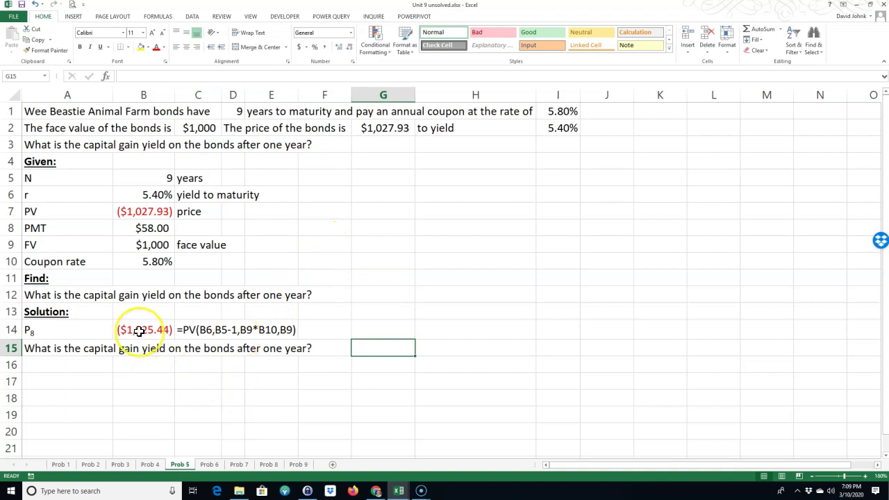
{"action": "type", "text": "="}
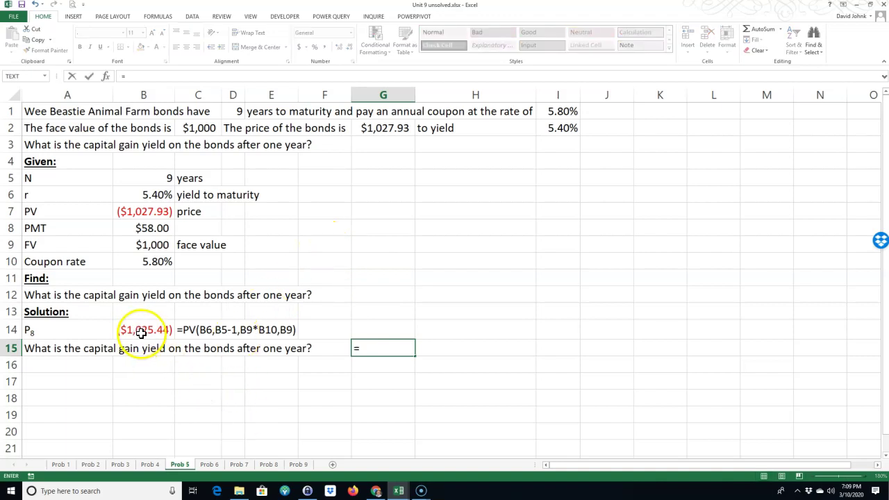
{"action": "left_click", "coordinate": [141, 332]}
{"action": "type", "text": "/"}
{"action": "left_click", "coordinate": [147, 214]}
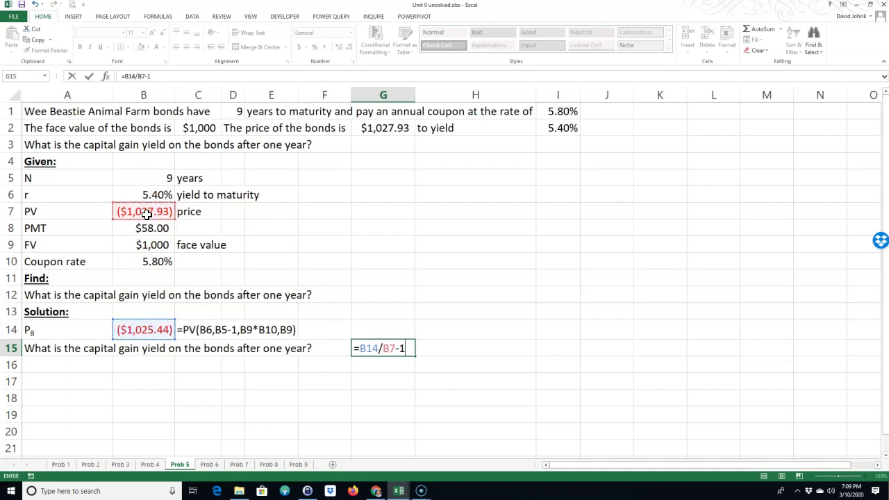
{"action": "key", "text": "Return"}
Format the capital gain yield in G15 as a percentage with two decimal places
{"action": "left_click", "coordinate": [380, 349]}
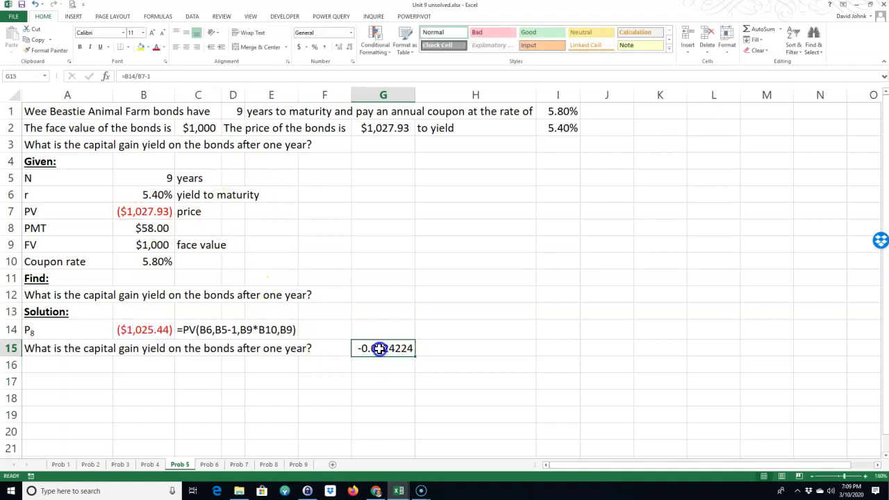
{"action": "left_click", "coordinate": [314, 47]}
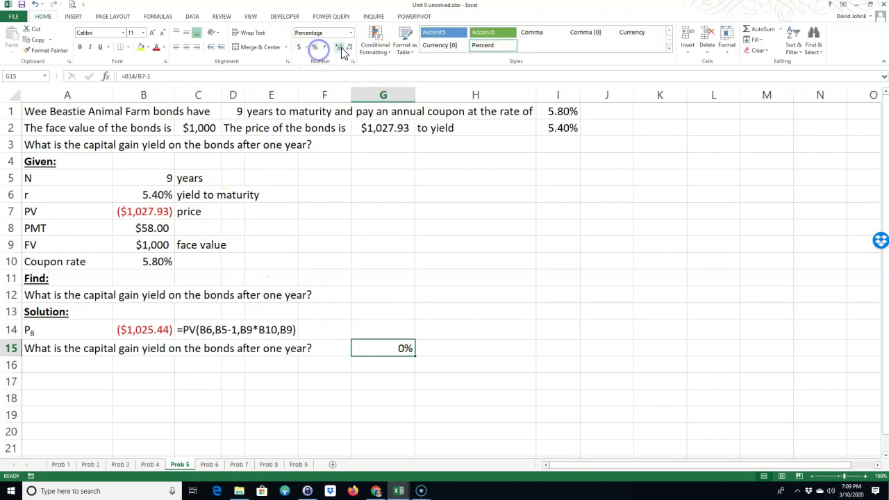
{"action": "left_click", "coordinate": [340, 47]}
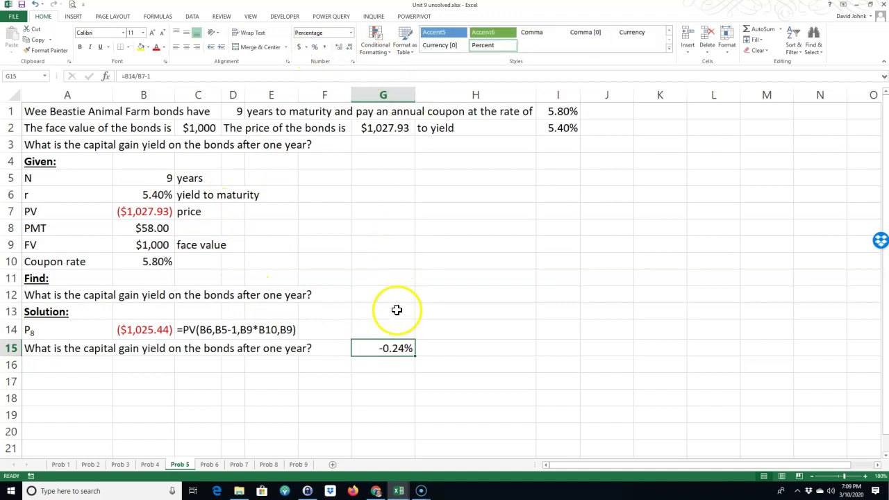
{"action": "left_click", "coordinate": [394, 384]}
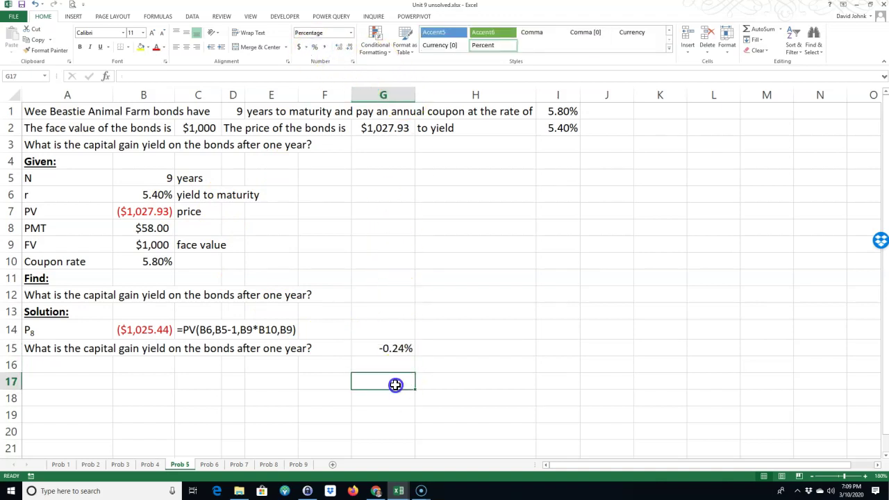
Enter the label "Coupon yield" in H15 beside the capital gain yield result
{"action": "left_click", "coordinate": [442, 347]}
{"action": "type", "text": "C"}
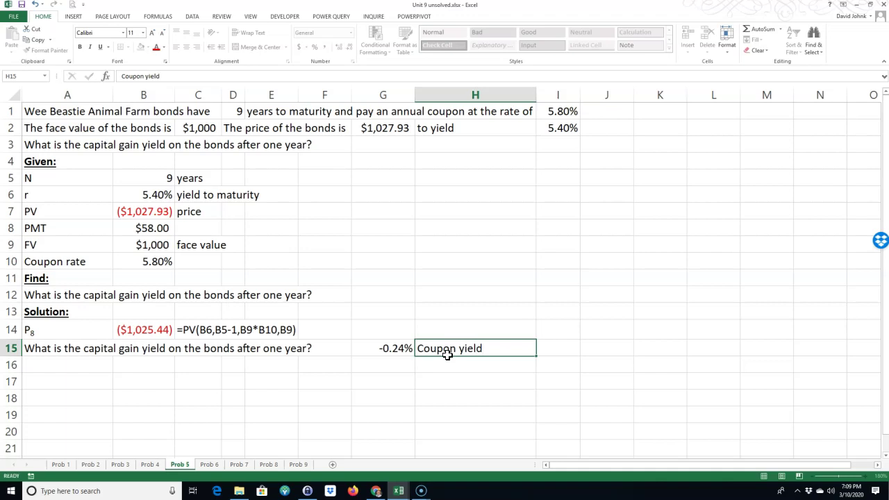
{"action": "type", "text": "oupon yield"}
{"action": "key", "text": "Tab"}
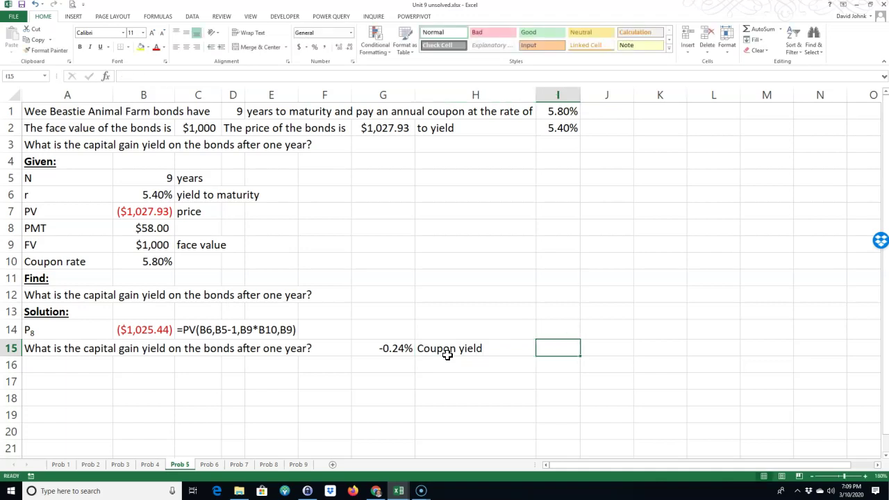
Calculate the coupon yield in I15 with the formula =B8/-B7, dividing the payment by the sign-reversed price
{"action": "type", "text": "="}
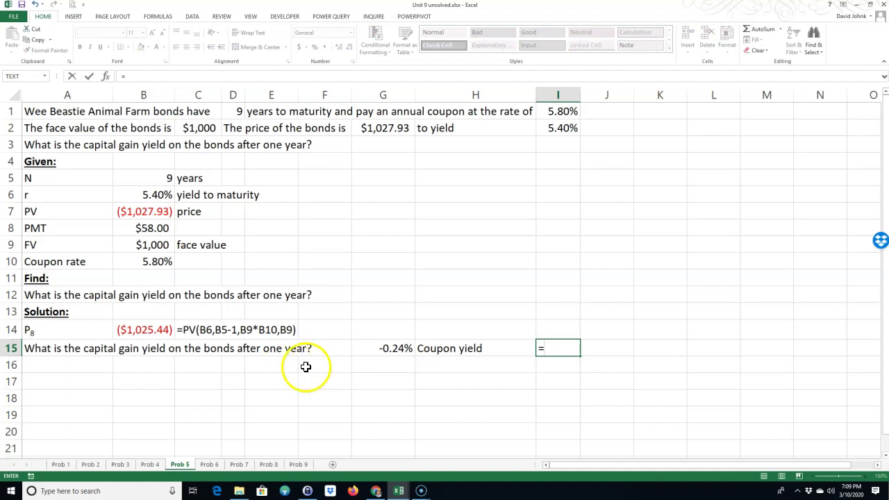
{"action": "left_click", "coordinate": [150, 227]}
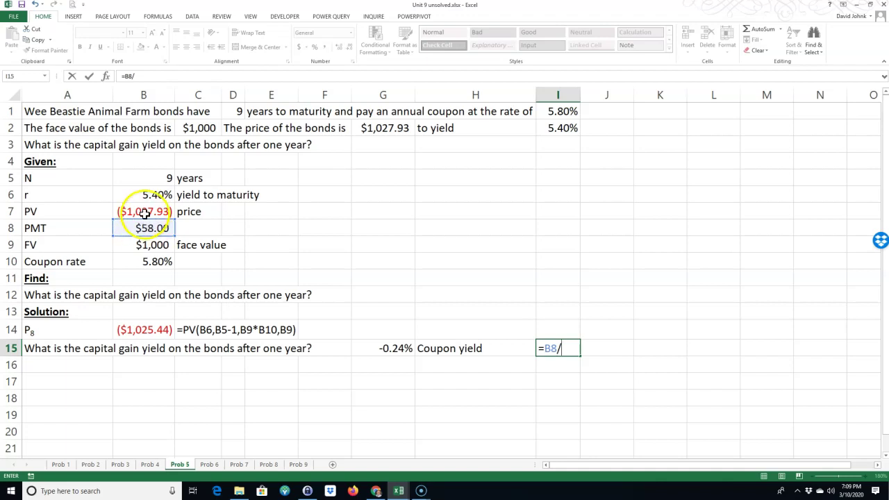
{"action": "left_click", "coordinate": [144, 212]}
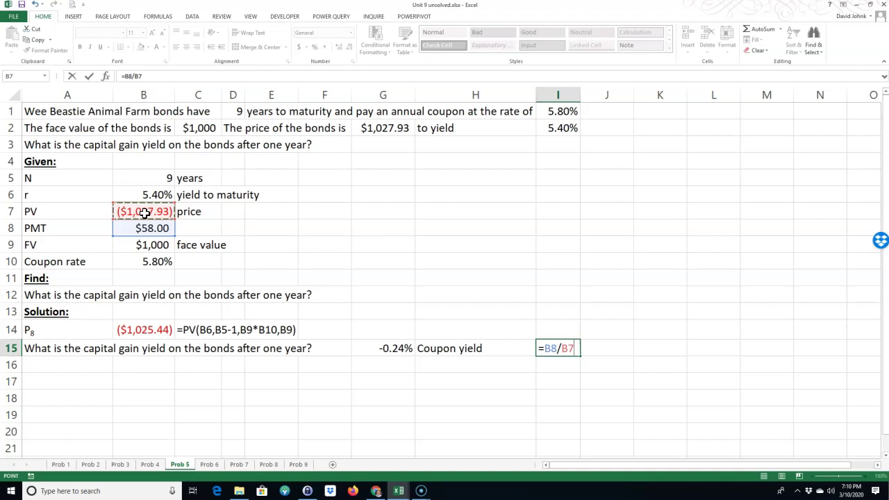
{"action": "key", "text": "Return"}
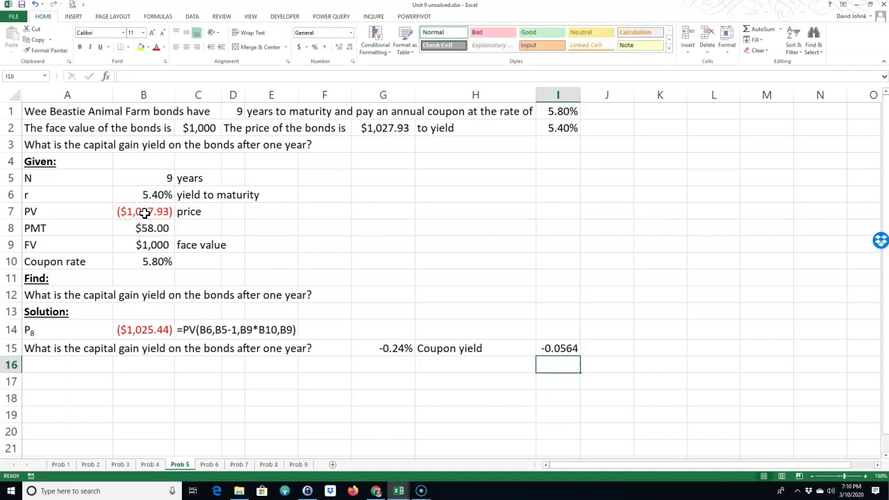
{"action": "double_click", "coordinate": [559, 346]}
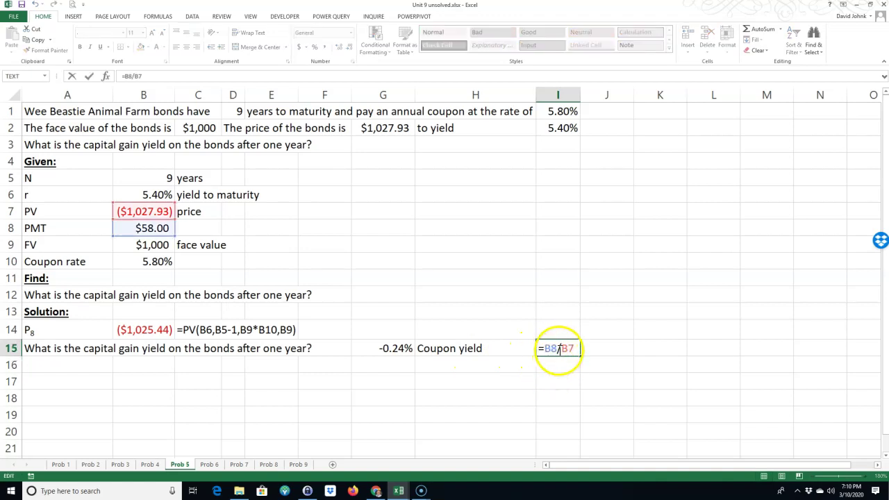
{"action": "left_click", "coordinate": [557, 349]}
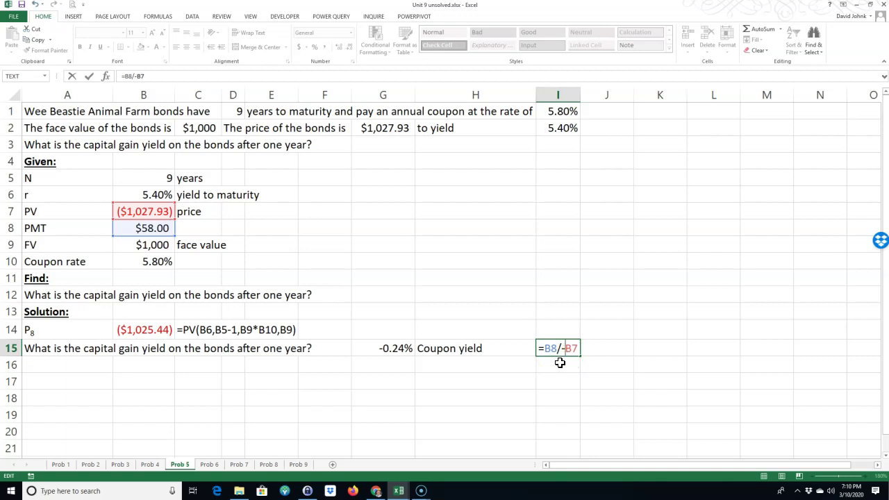
{"action": "type", "text": "-"}
{"action": "key", "text": "Return"}
Format the coupon yield in I15 as a percentage with two decimal places
{"action": "left_click", "coordinate": [558, 348]}
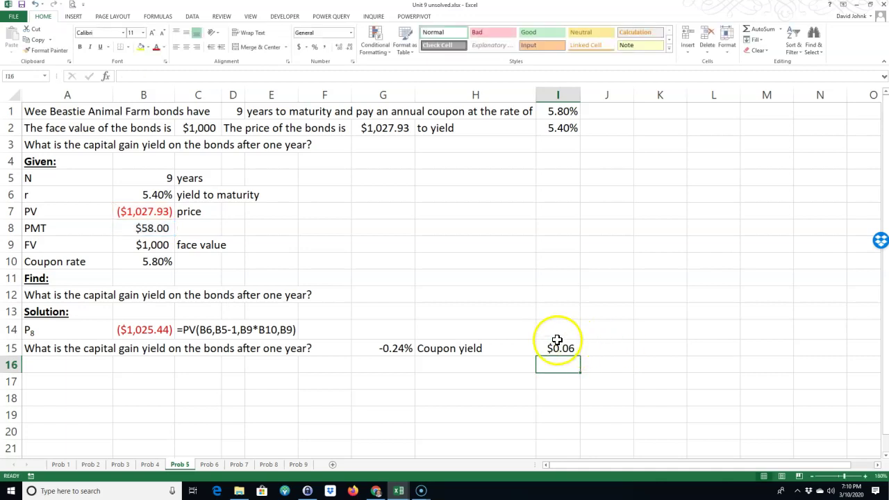
{"action": "left_click", "coordinate": [338, 46]}
{"action": "left_click", "coordinate": [339, 47]}
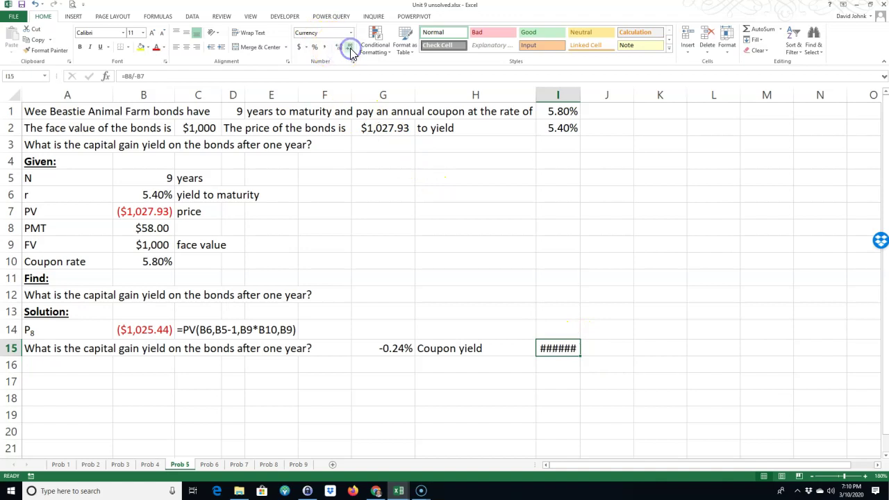
{"action": "left_click", "coordinate": [315, 49]}
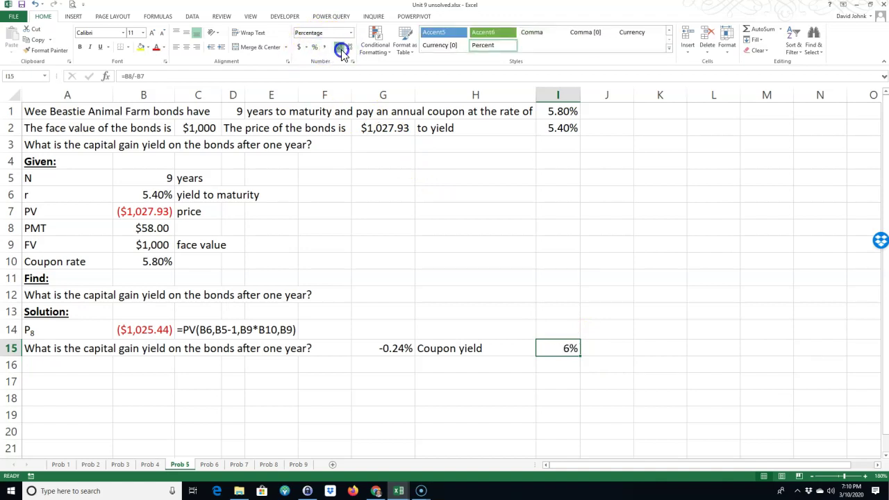
{"action": "left_click", "coordinate": [521, 398]}
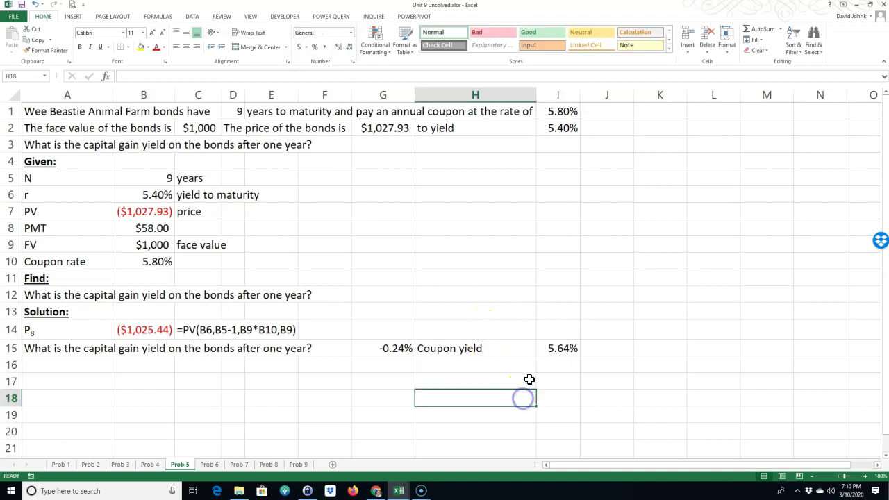
Show the capital gain yield formula as text in G16 using FORMULATEXT on G15
{"action": "left_click", "coordinate": [604, 349]}
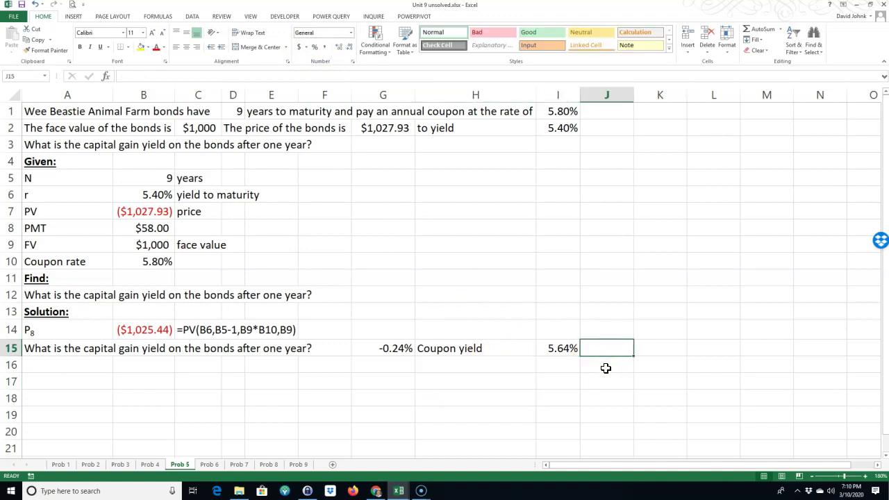
{"action": "type", "text": "tot"}
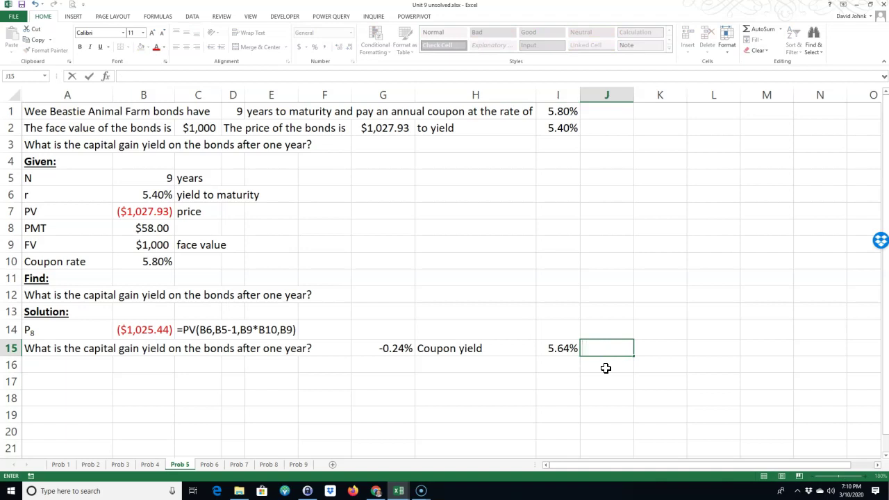
{"action": "left_click", "coordinate": [395, 364]}
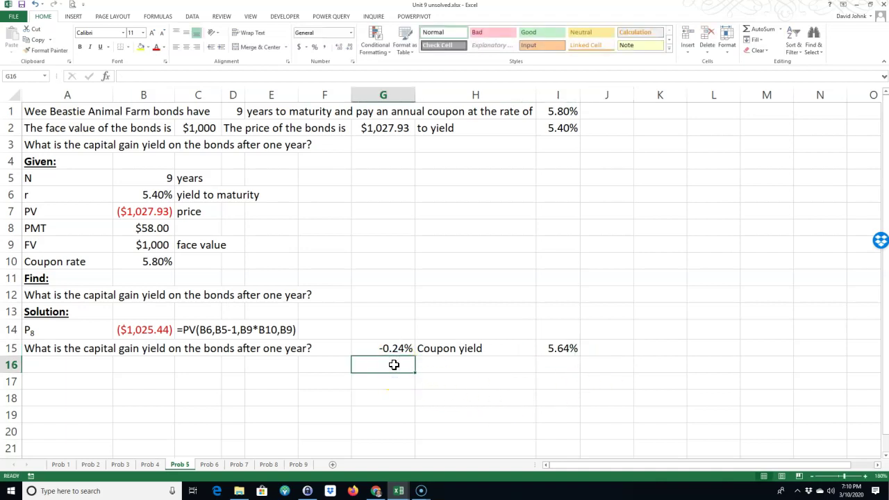
{"action": "type", "text": "=form"}
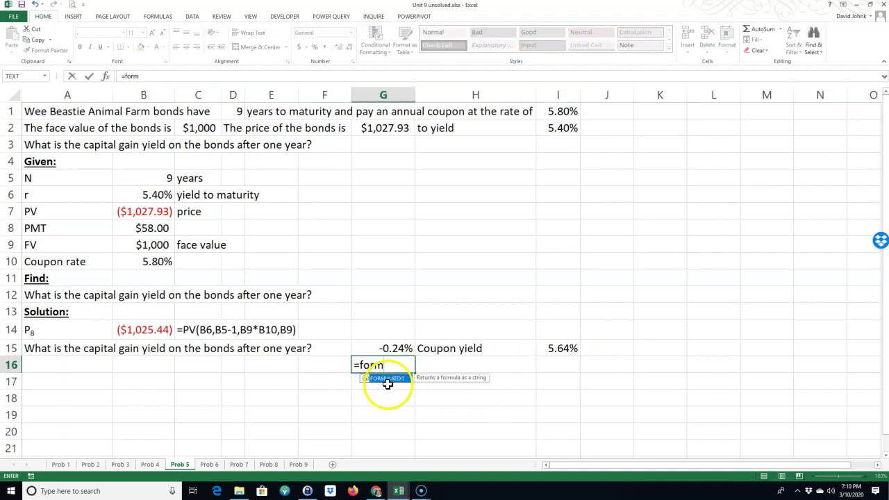
{"action": "double_click", "coordinate": [389, 377]}
{"action": "left_click", "coordinate": [390, 346]}
{"action": "key", "text": "Return"}
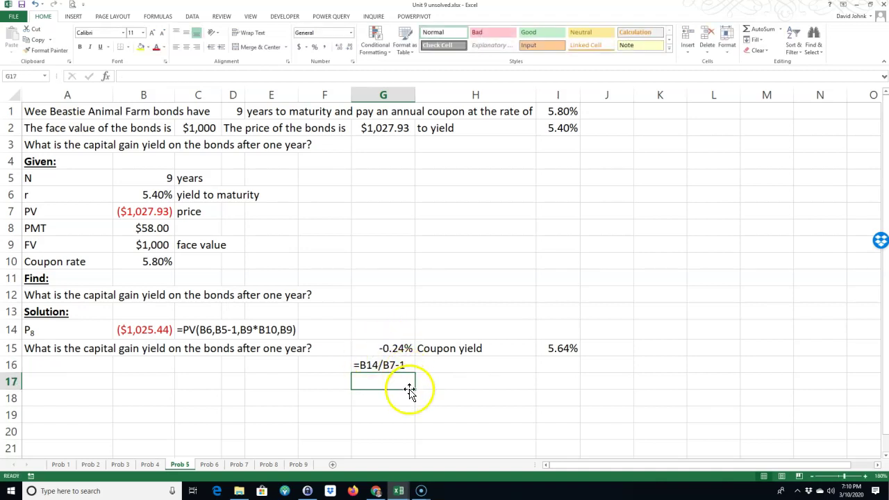
Copy the formula text cell G16 to I16 so it shows the coupon yield formula
{"action": "left_click", "coordinate": [381, 368]}
{"action": "key", "text": "ctrl+c"}
{"action": "left_click", "coordinate": [551, 364]}
{"action": "key", "text": "ctrl+v"}
{"action": "left_click", "coordinate": [526, 429]}
Enter the label "yield to maturity" in J15 beside the coupon yield
{"action": "left_click", "coordinate": [615, 348]}
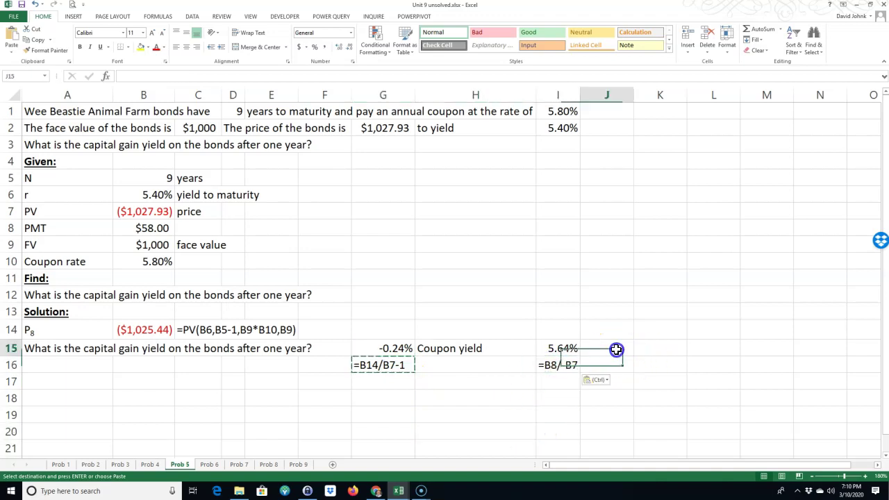
{"action": "type", "text": "to maturity"}
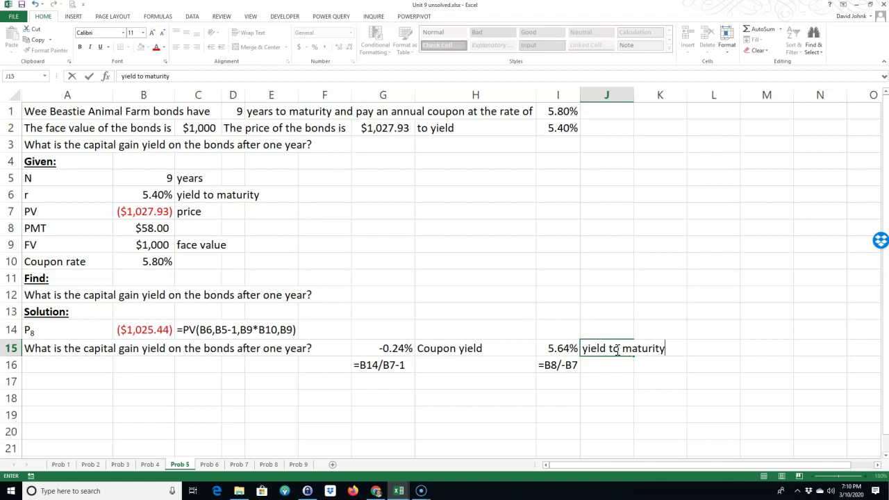
{"action": "key", "text": "Tab"}
{"action": "key", "text": "Tab"}
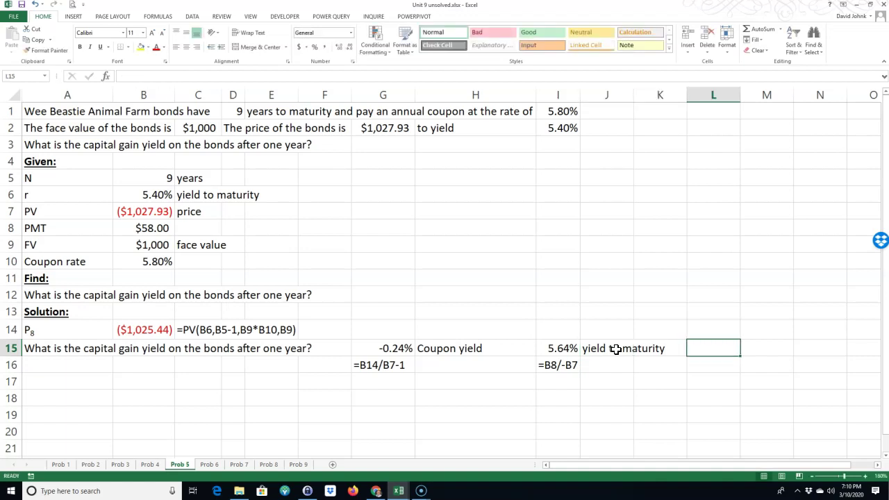
Calculate the yield to maturity in L15 by adding the two yields with the formula =G15+I15
{"action": "type", "text": "="}
{"action": "left_click", "coordinate": [387, 349]}
{"action": "type", "text": "+"}
{"action": "left_click", "coordinate": [567, 348]}
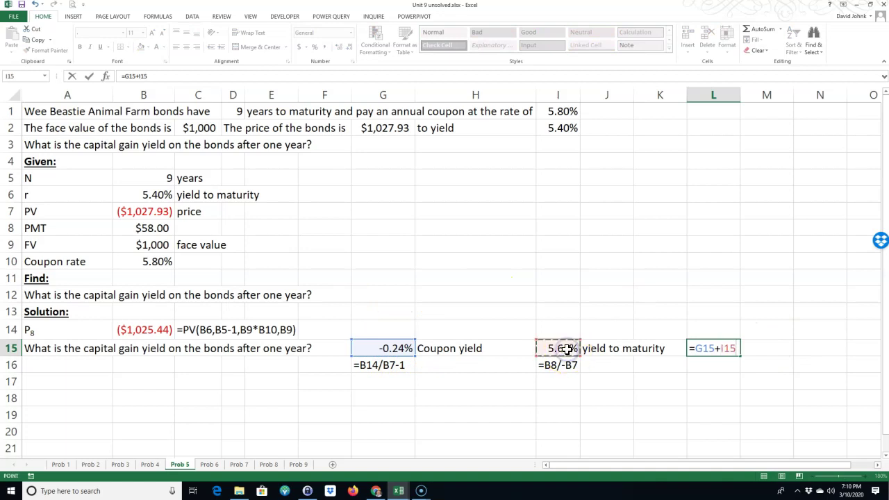
{"action": "key", "text": "Return"}
{"action": "left_click", "coordinate": [708, 329]}
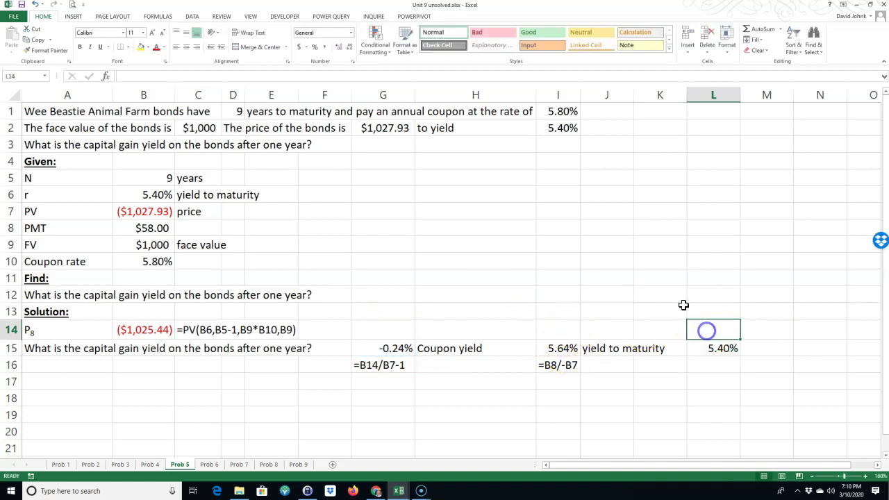
Draw a straight arrow from just above the yield to maturity in L15 up to the yield in I2
{"action": "left_click", "coordinate": [74, 16]}
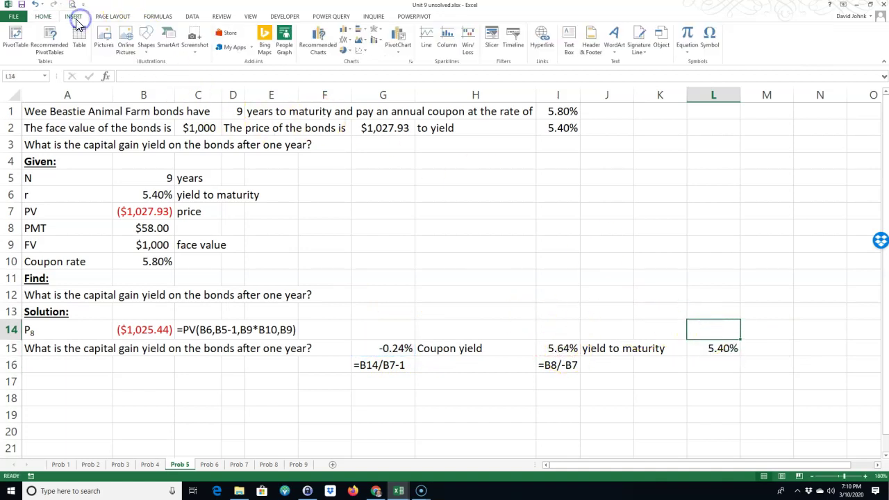
{"action": "left_click", "coordinate": [147, 44]}
{"action": "left_click", "coordinate": [159, 74]}
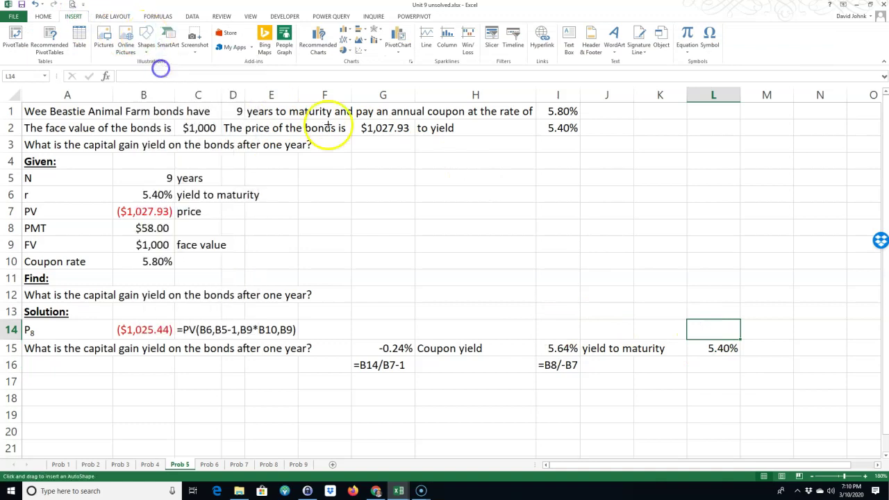
{"action": "mouse_move", "coordinate": [711, 332]}
{"action": "left_mouse_down"}
{"action": "mouse_move", "coordinate": [572, 174]}
{"action": "mouse_move", "coordinate": [564, 143]}
{"action": "left_mouse_up"}
{"action": "left_click", "coordinate": [520, 412]}
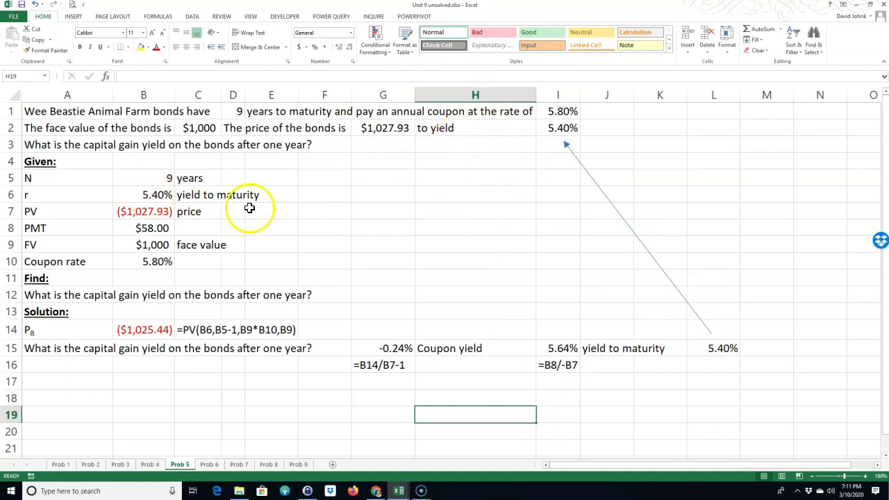
Move the arrowhead so the arrow points to the "yield to maturity" label in row 6
{"action": "left_click", "coordinate": [561, 144]}
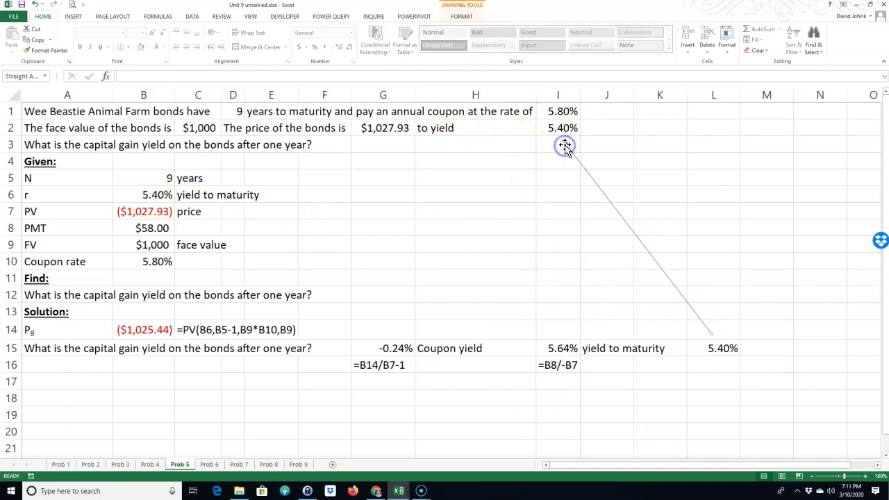
{"action": "left_click_drag", "start_coordinate": [558, 141], "coordinate": [275, 198]}
{"action": "left_click", "coordinate": [313, 416]}
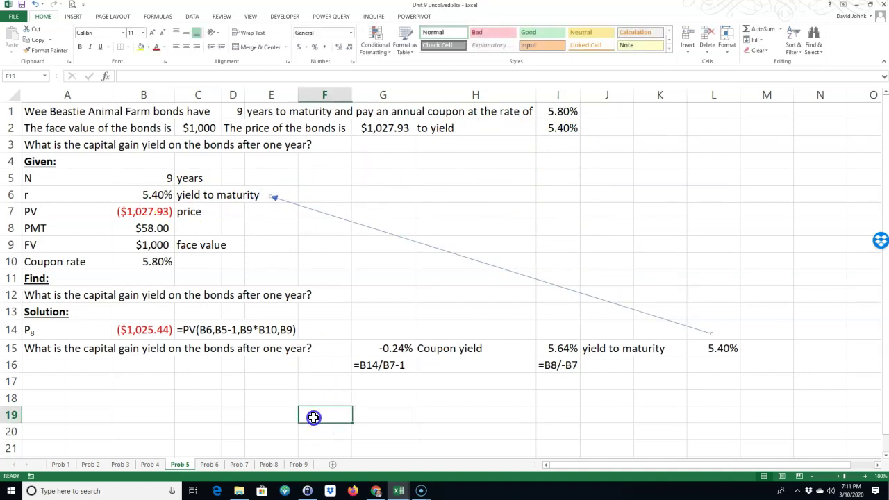
Copy the formula text cell I16 to L16 so it shows the yield to maturity formula
{"action": "left_click", "coordinate": [555, 366]}
{"action": "key", "text": "ctrl+c"}
{"action": "left_click", "coordinate": [708, 362]}
{"action": "key", "text": "ctrl+v"}
{"action": "left_click", "coordinate": [588, 417]}
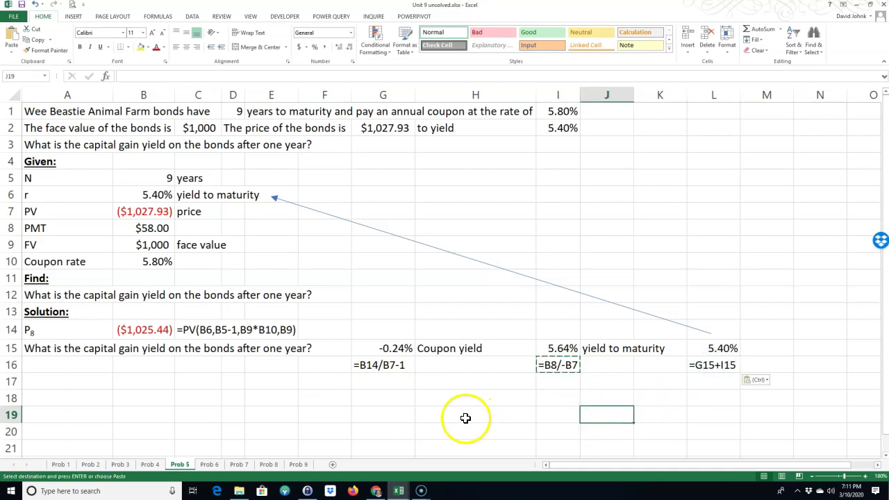
{"action": "key", "text": "Escape"}
{"action": "left_click_drag", "start_coordinate": [388, 346], "coordinate": [383, 363]}
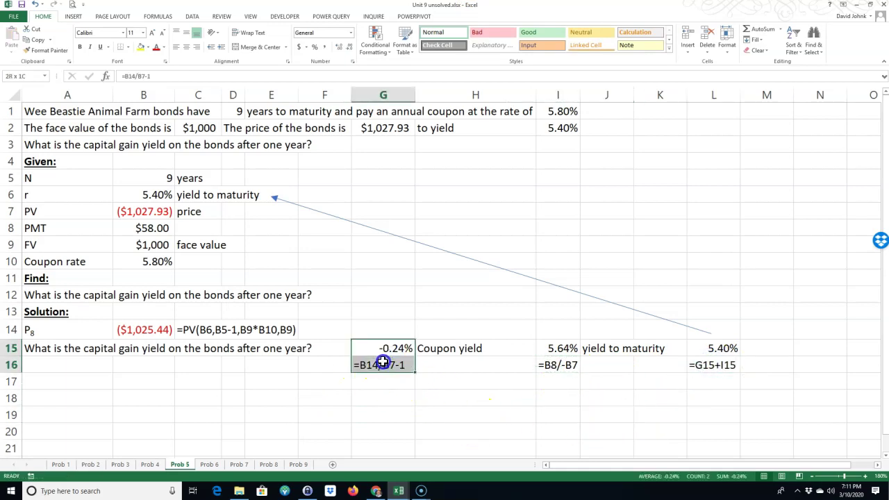
{"action": "left_click_drag", "start_coordinate": [568, 347], "coordinate": [560, 368]}
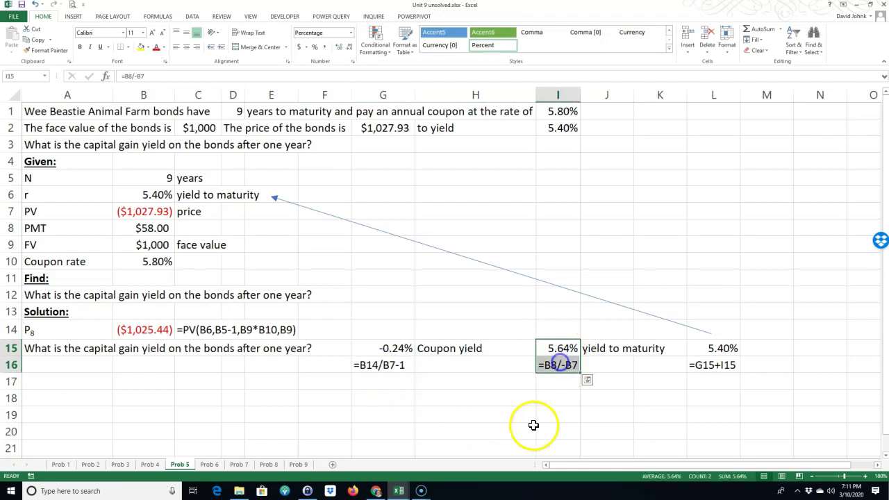
{"action": "left_click_drag", "start_coordinate": [391, 349], "coordinate": [390, 359]}
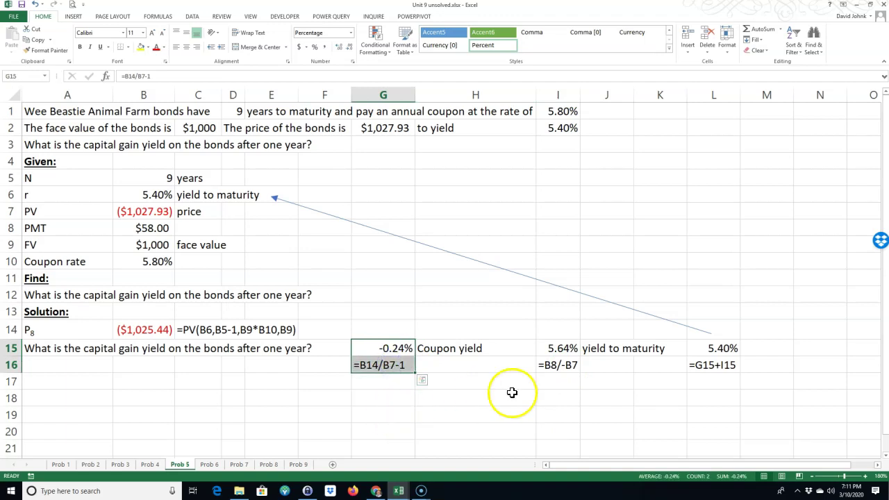
{"action": "left_click_drag", "start_coordinate": [559, 349], "coordinate": [557, 368]}
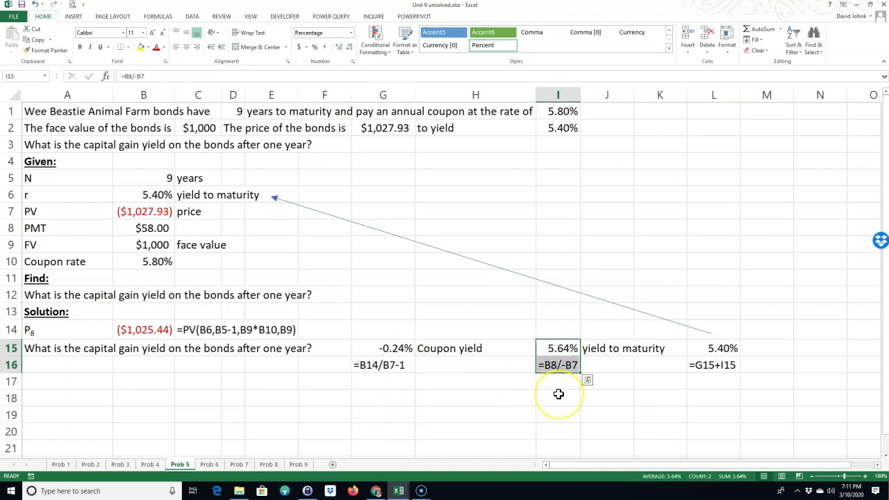
{"action": "left_click", "coordinate": [725, 349]}
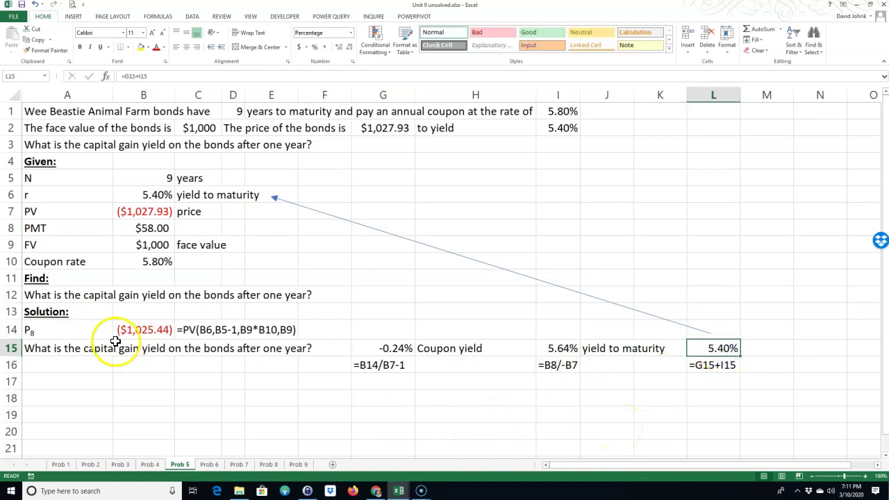
Highlight the capital gain yield question and answer in A15:G15 with yellow fill
{"action": "left_click_drag", "start_coordinate": [53, 348], "coordinate": [402, 352]}
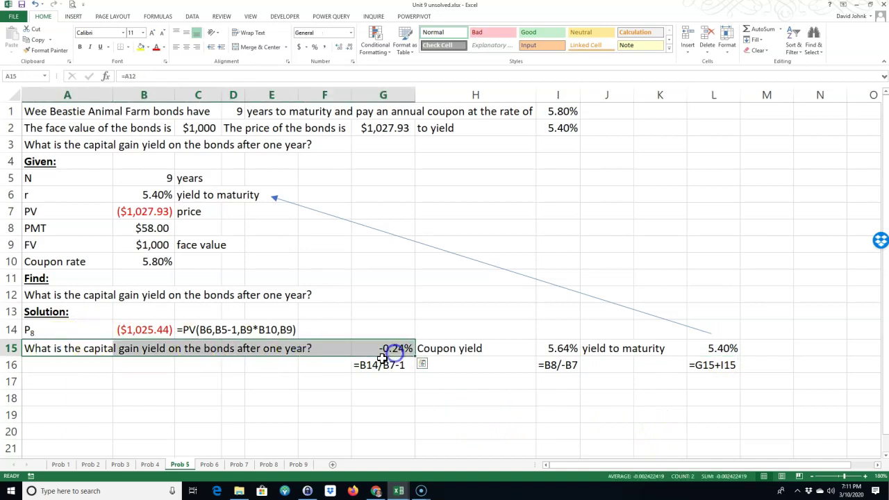
{"action": "left_click", "coordinate": [141, 47]}
{"action": "left_click_drag", "start_coordinate": [496, 343], "coordinate": [699, 359]}
{"action": "left_click", "coordinate": [607, 415]}
Examine the capital gain yield, coupon yield and yield to maturity in row 15 with their formulas in row 16
{"action": "left_click_drag", "start_coordinate": [452, 351], "coordinate": [701, 367]}
{"action": "left_click", "coordinate": [576, 397]}
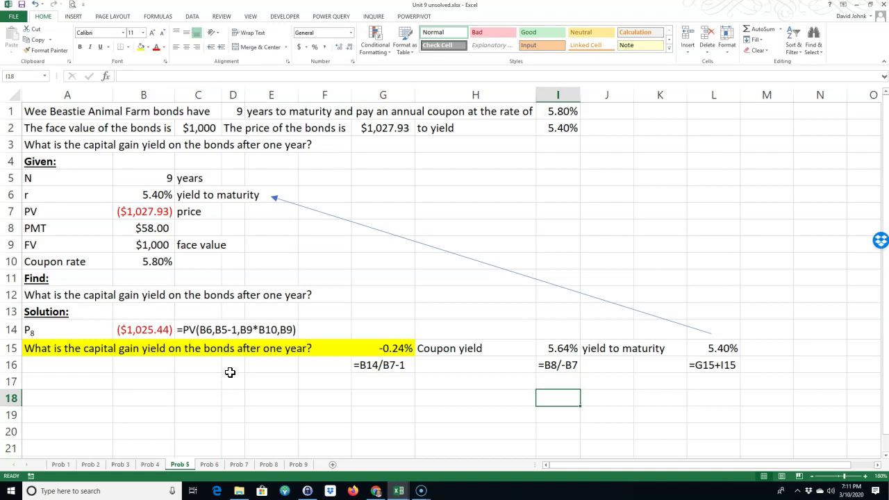
{"action": "left_click_drag", "start_coordinate": [397, 347], "coordinate": [393, 362]}
{"action": "left_click_drag", "start_coordinate": [561, 349], "coordinate": [566, 358]}
{"action": "left_click", "coordinate": [720, 352]}
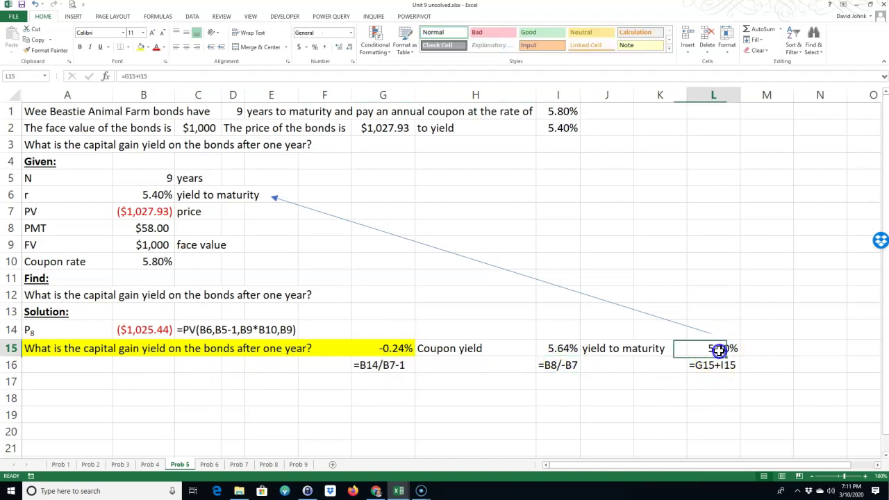
{"action": "left_click_drag", "start_coordinate": [720, 360], "coordinate": [720, 363]}
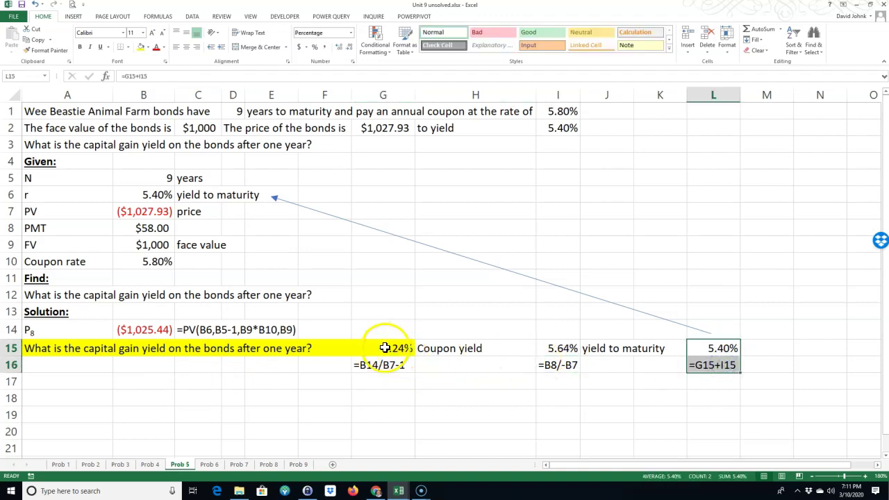
{"action": "left_click_drag", "start_coordinate": [384, 348], "coordinate": [391, 367]}
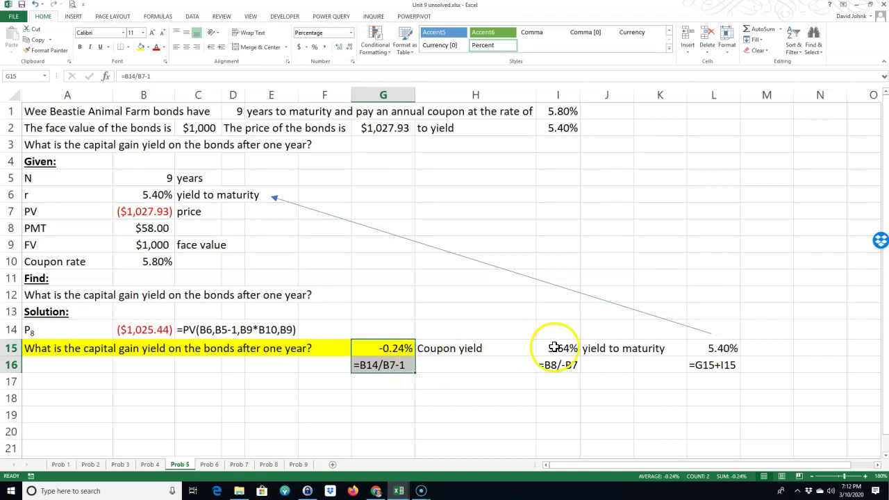
{"action": "left_click_drag", "start_coordinate": [555, 347], "coordinate": [557, 367]}
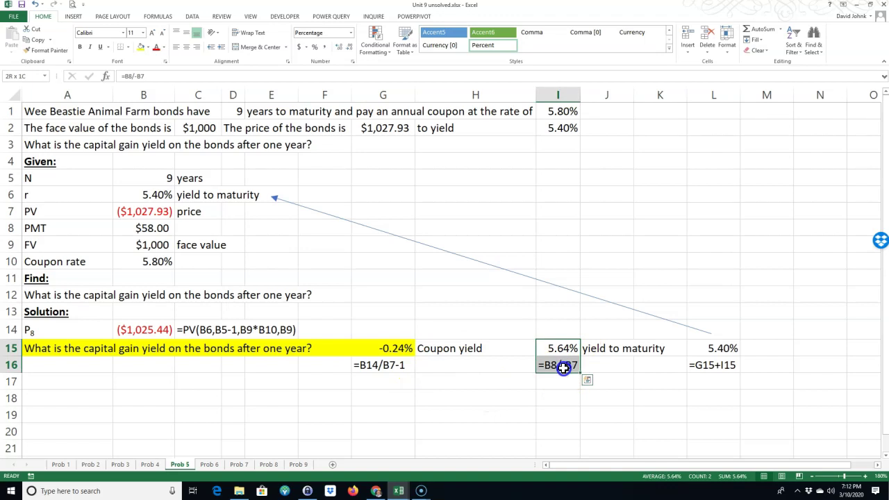
{"action": "left_click", "coordinate": [490, 383]}
{"action": "left_click", "coordinate": [552, 362]}
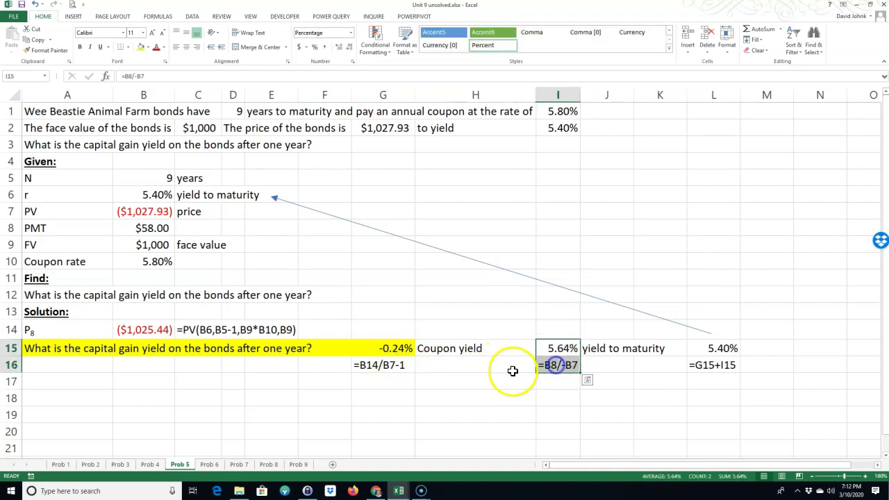
{"action": "left_click", "coordinate": [386, 366]}
{"action": "left_click", "coordinate": [374, 386]}
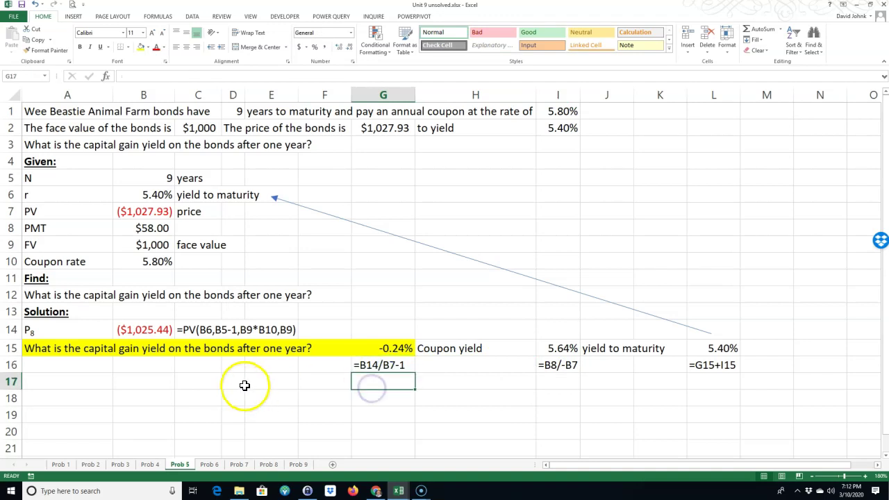